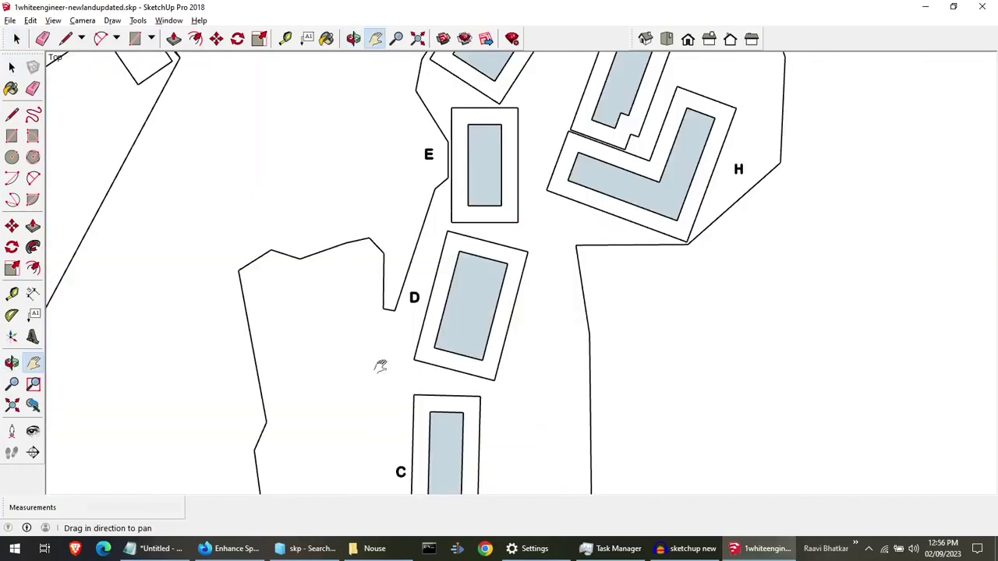
Pan the site plan to bring buildings C, B and A into view.
{"action": "left_click_drag", "start_coordinate": [380, 366], "coordinate": [387, 129]}
{"action": "left_click_drag", "start_coordinate": [425, 341], "coordinate": [383, 148]}
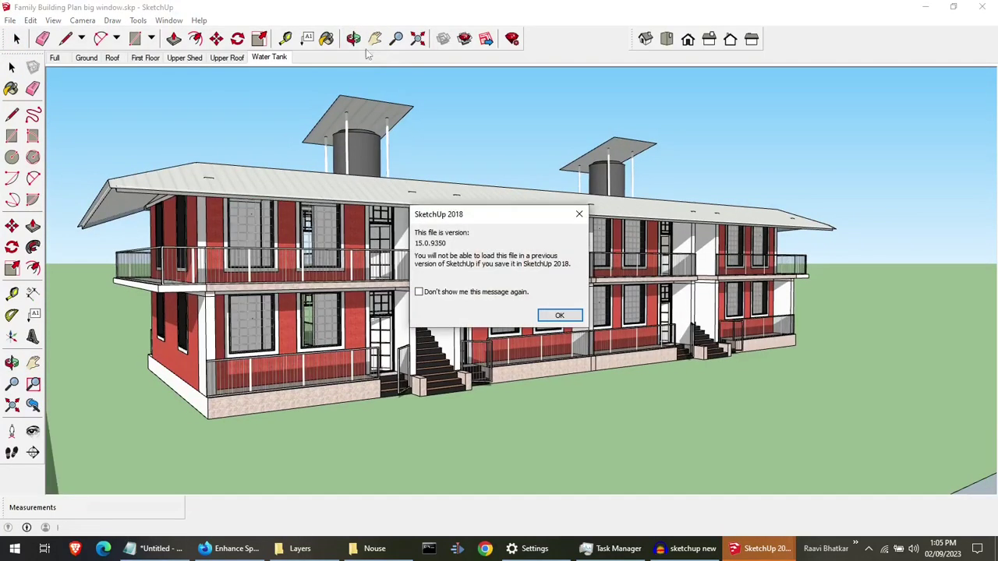
{"action": "key", "text": "Return"}
Flip through the Upper Roof, Upper Shed, First Floor, Roof and Ground floor cutaway scenes.
{"action": "left_click", "coordinate": [230, 58]}
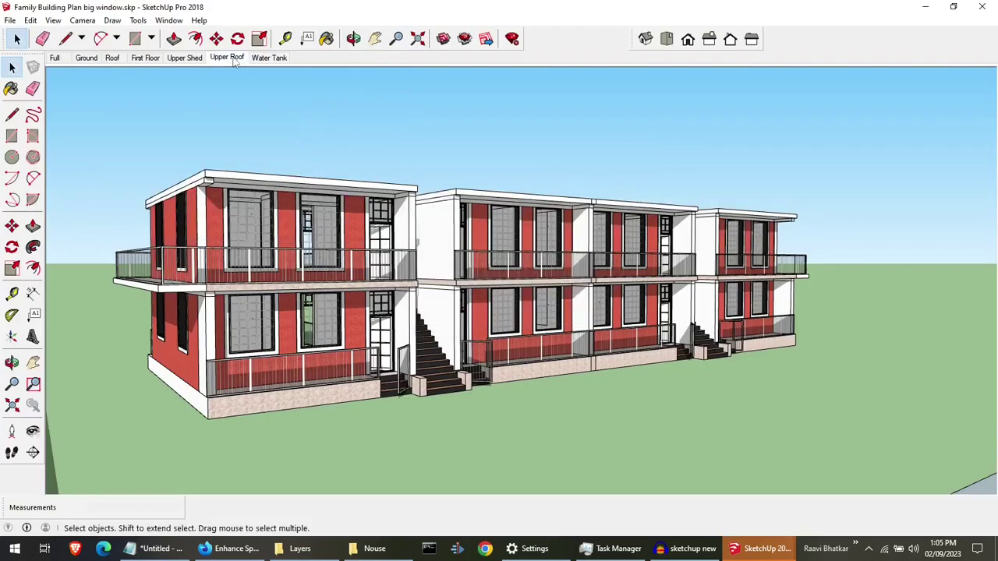
{"action": "key", "text": "o"}
{"action": "left_click", "coordinate": [184, 58]}
{"action": "left_click", "coordinate": [145, 59]}
{"action": "left_click", "coordinate": [113, 60]}
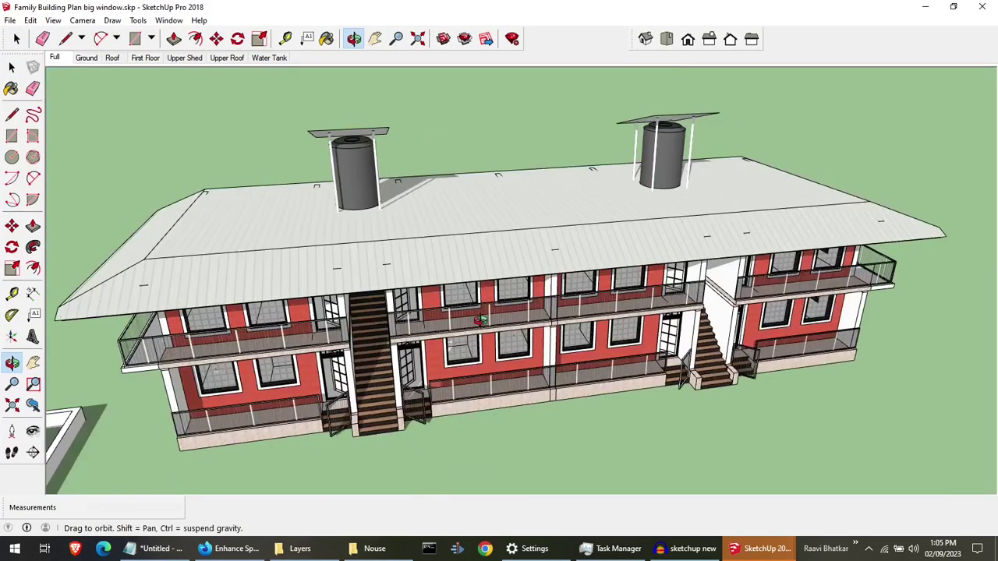
{"action": "left_click", "coordinate": [99, 60]}
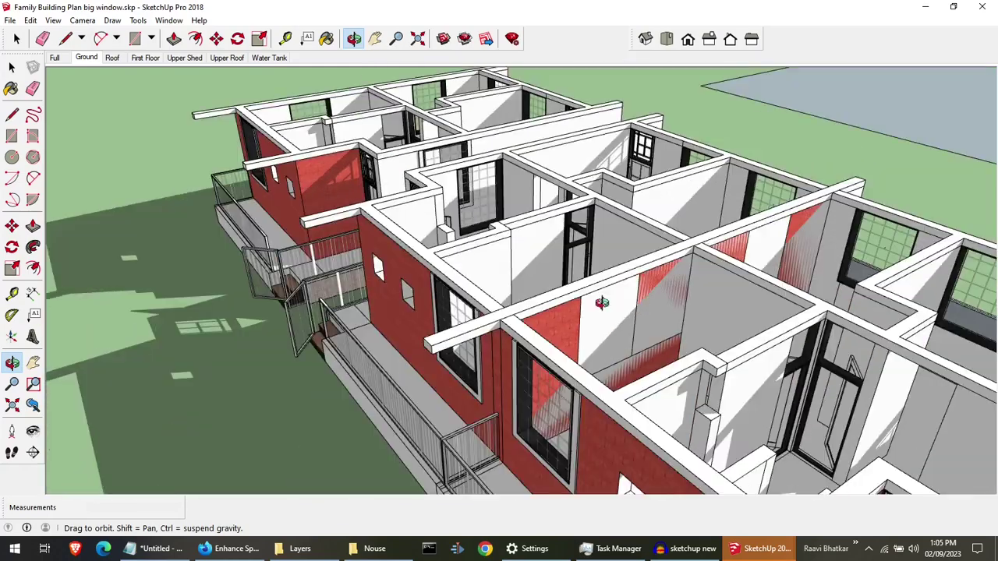
{"action": "scroll", "coordinate": [602, 303], "scroll_direction": "down", "scroll_amount": 5}
{"action": "scroll", "coordinate": [826, 235], "scroll_direction": "up", "scroll_amount": 6}
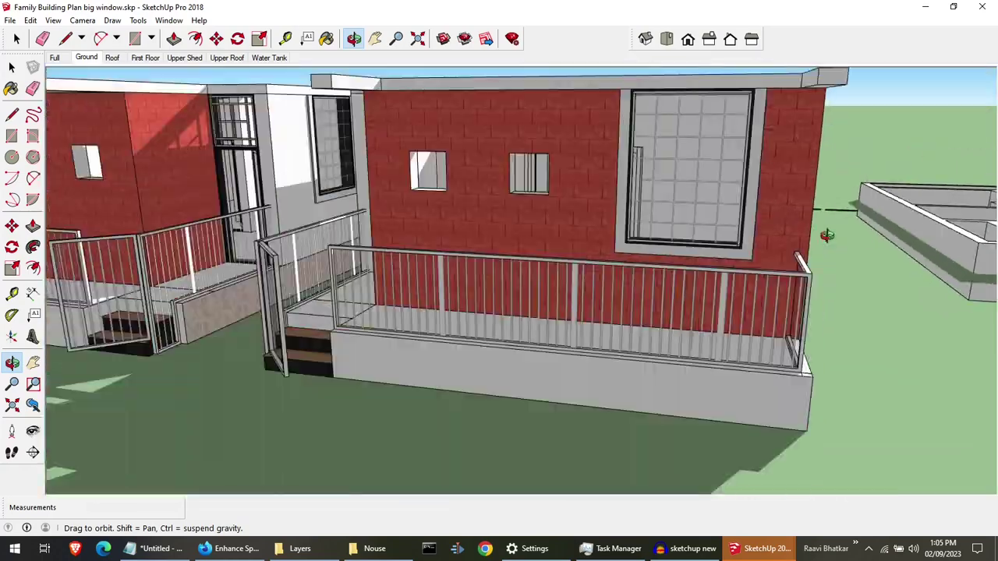
Orbit and pan around the building to view the balcony, red-walled rooms and front stairs.
{"action": "left_click_drag", "start_coordinate": [826, 235], "coordinate": [549, 243]}
{"action": "left_click", "coordinate": [145, 58]}
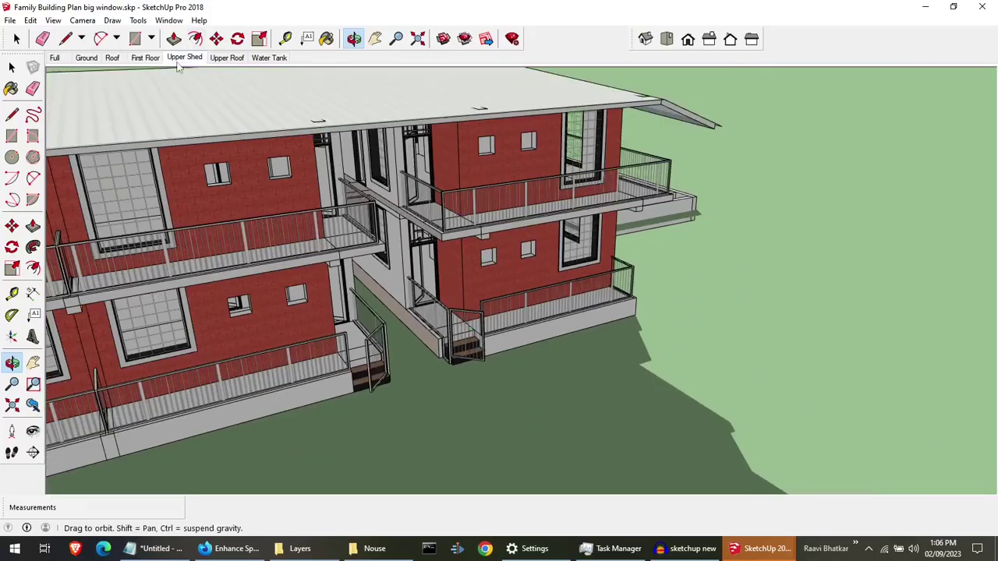
{"action": "left_click", "coordinate": [180, 61]}
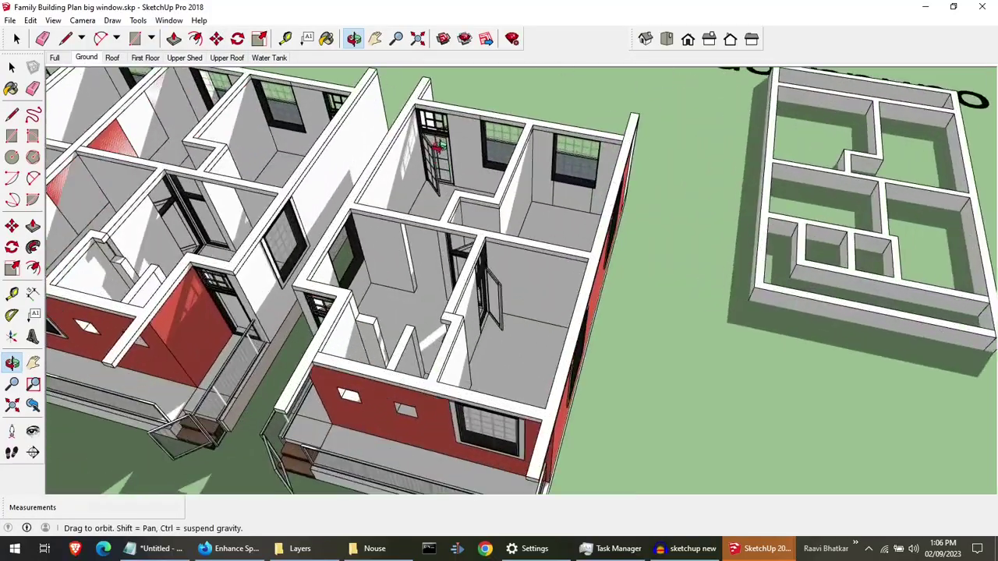
{"action": "left_click_drag", "start_coordinate": [438, 144], "coordinate": [185, 217]}
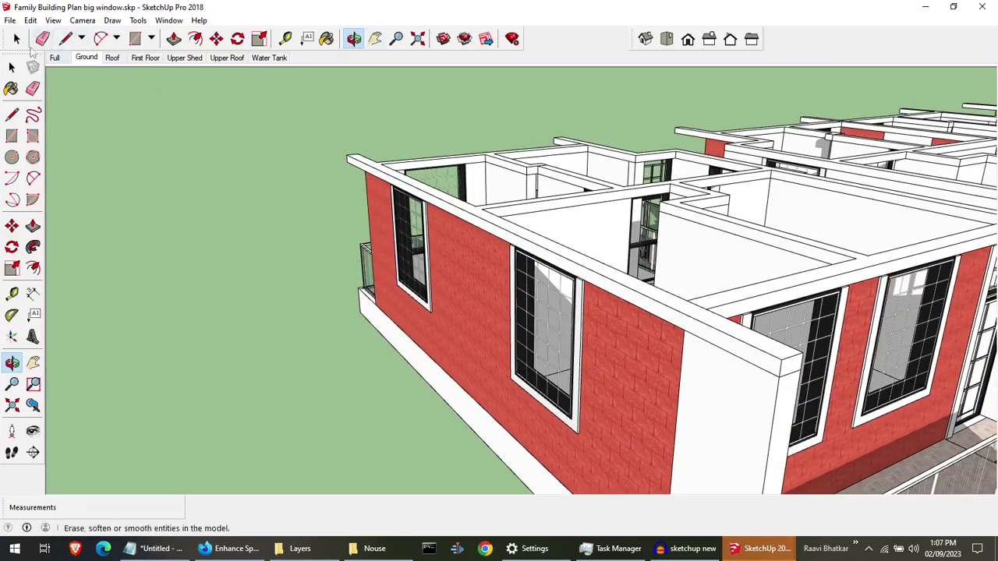
{"action": "key", "text": "space"}
{"action": "key", "text": "h"}
{"action": "left_click_drag", "start_coordinate": [454, 161], "coordinate": [265, 176]}
{"action": "scroll", "coordinate": [901, 144], "scroll_direction": "up", "scroll_amount": 3}
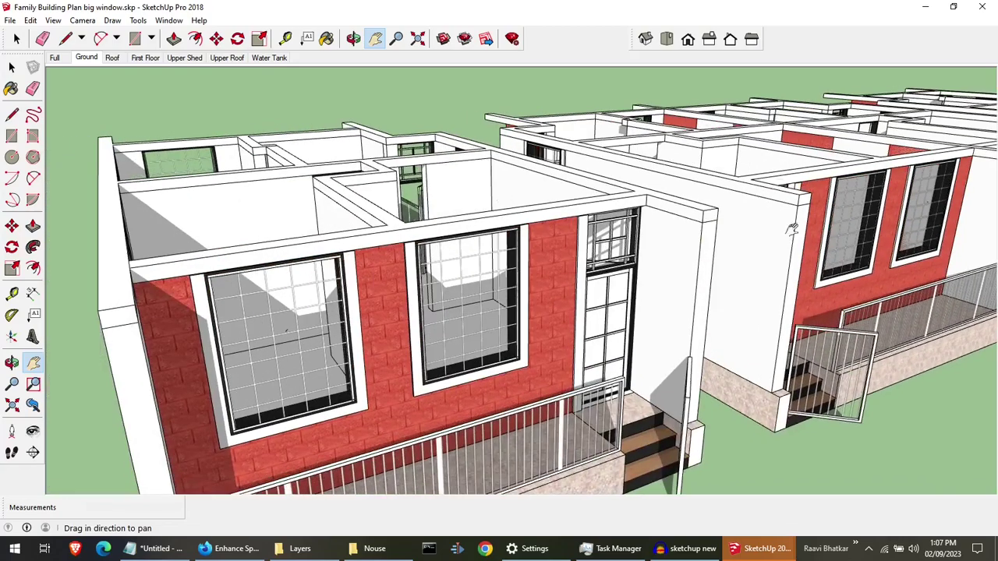
{"action": "scroll", "coordinate": [792, 230], "scroll_direction": "up", "scroll_amount": 3}
Orbit to the side walls, revisit the First Floor and Upper Shed scenes, then open the Start menu.
{"action": "left_click", "coordinate": [353, 38]}
{"action": "left_click_drag", "start_coordinate": [545, 296], "coordinate": [952, 302]}
{"action": "left_click", "coordinate": [145, 57]}
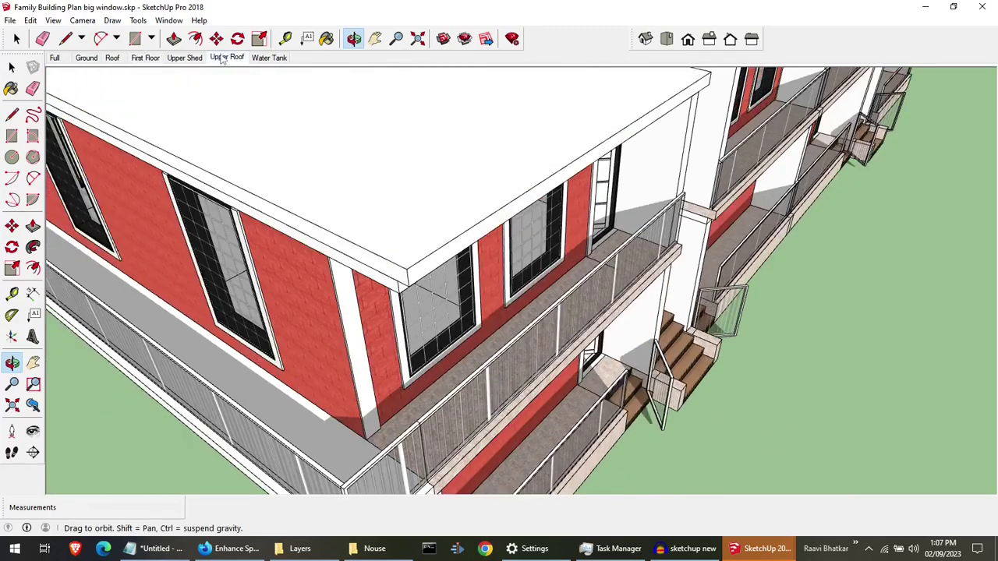
{"action": "left_click", "coordinate": [184, 57]}
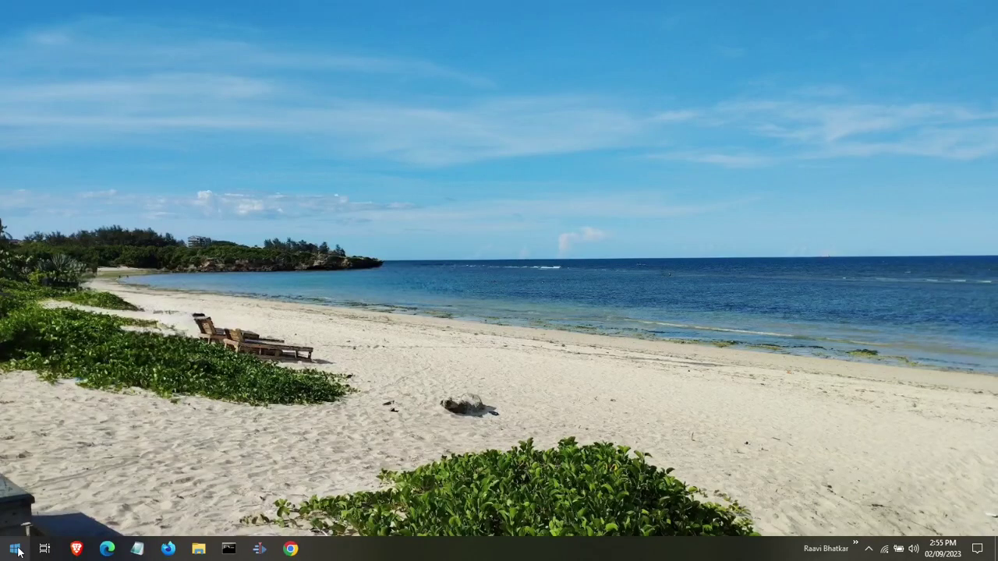
{"action": "left_click", "coordinate": [17, 550]}
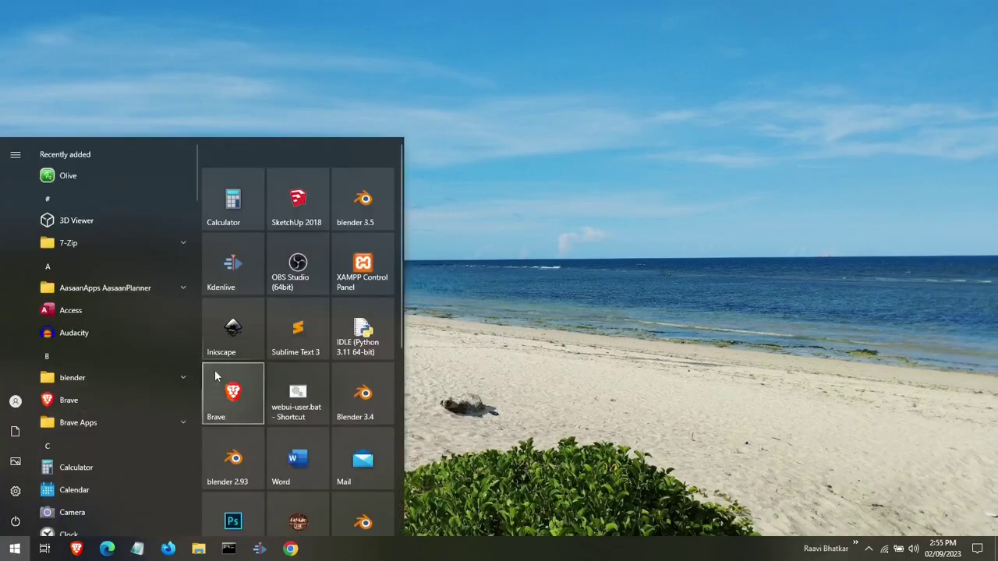
Launch SketchUp 2018 from the Start menu to get a new untitled model.
{"action": "left_click", "coordinate": [307, 206]}
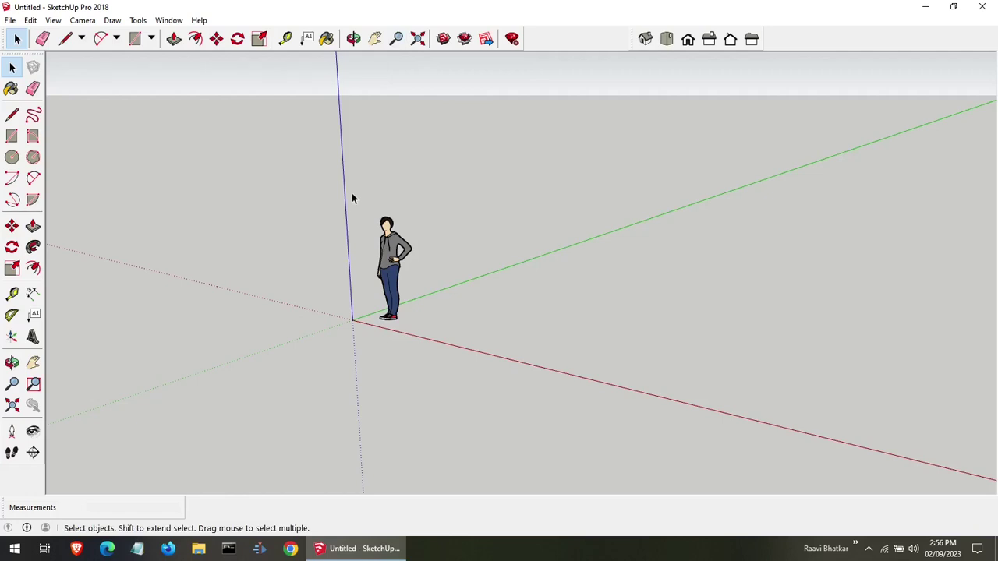
Delete the standing scale figure and draw three square faces on the ground plane.
{"action": "left_click_drag", "start_coordinate": [352, 194], "coordinate": [437, 381]}
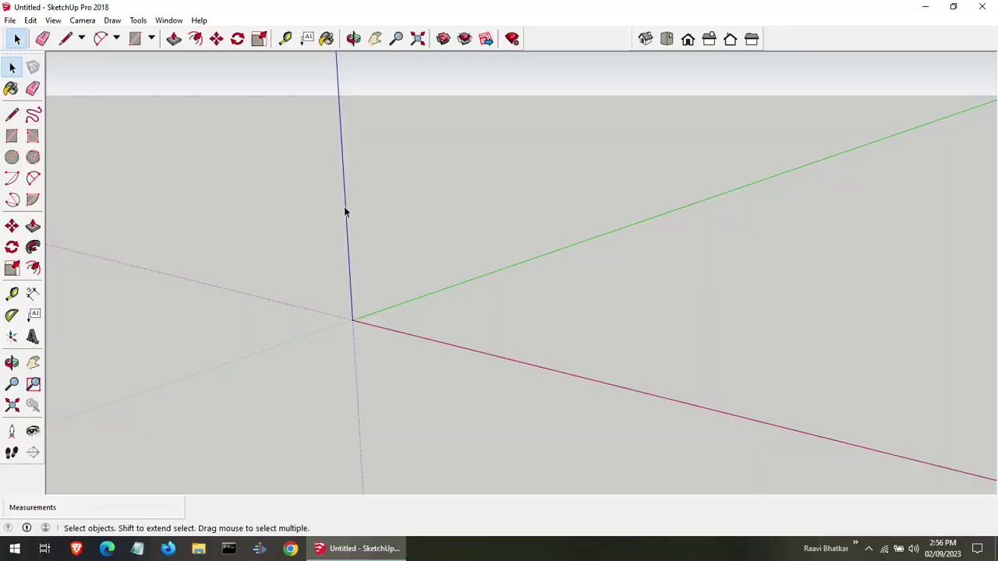
{"action": "left_click", "coordinate": [19, 137]}
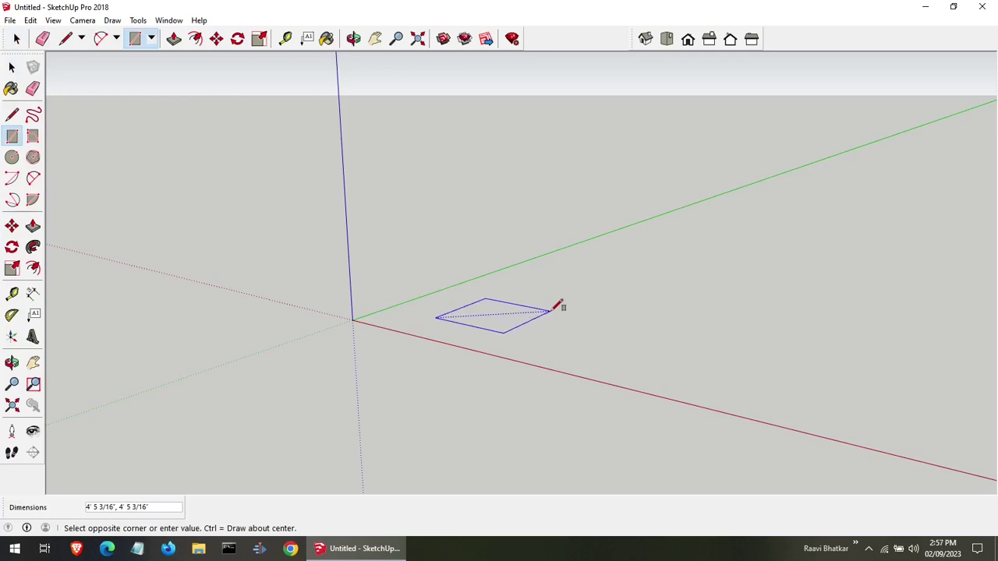
{"action": "left_click", "coordinate": [556, 306]}
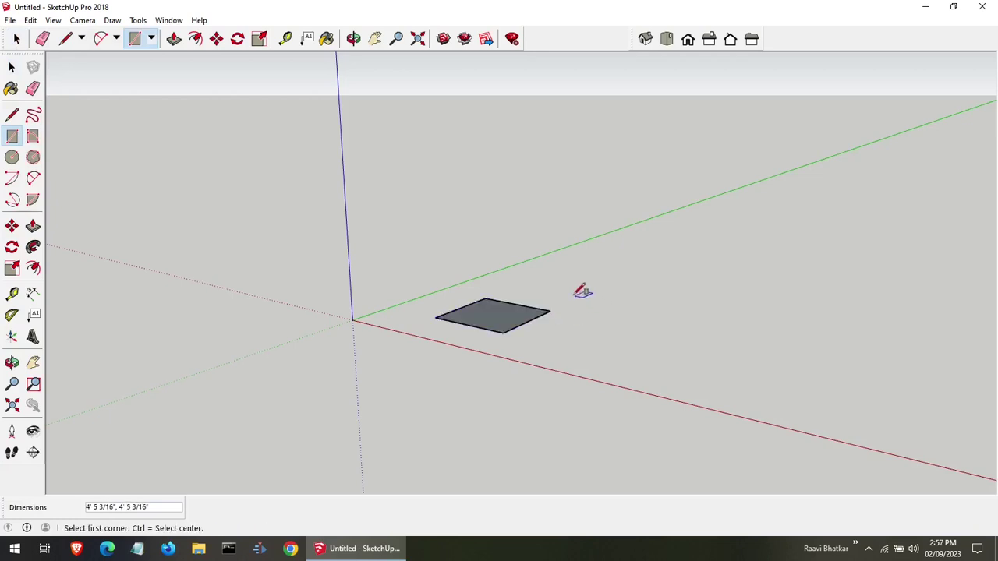
{"action": "left_click", "coordinate": [698, 283]}
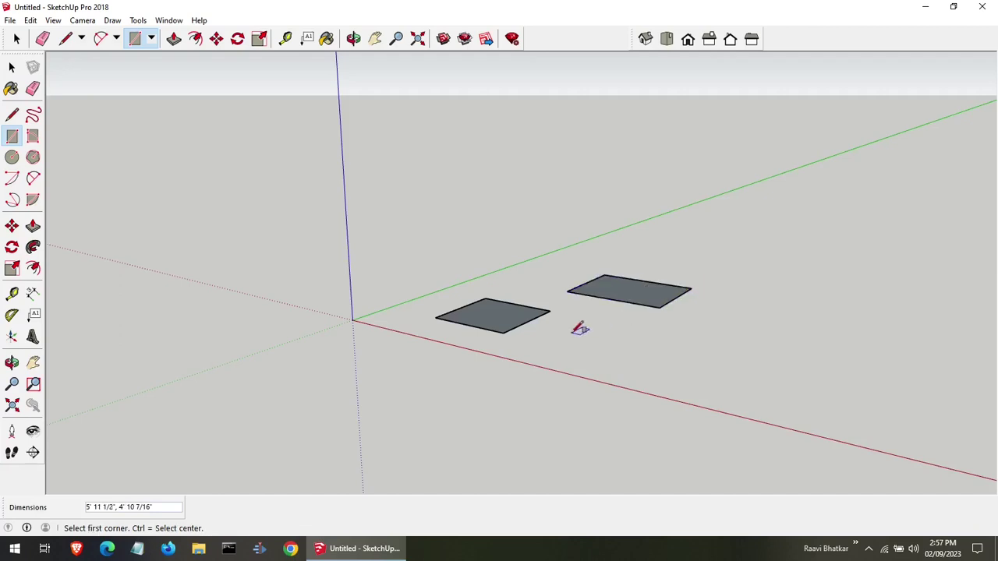
{"action": "left_click", "coordinate": [688, 333]}
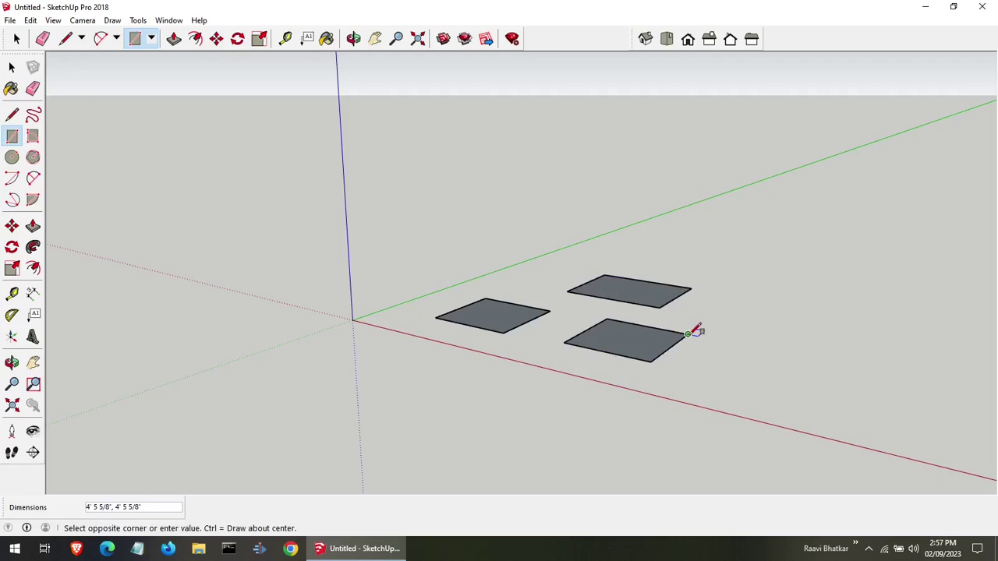
Push/Pull the left, back-right and front squares upward, making the front one a tall tower.
{"action": "left_click", "coordinate": [33, 227]}
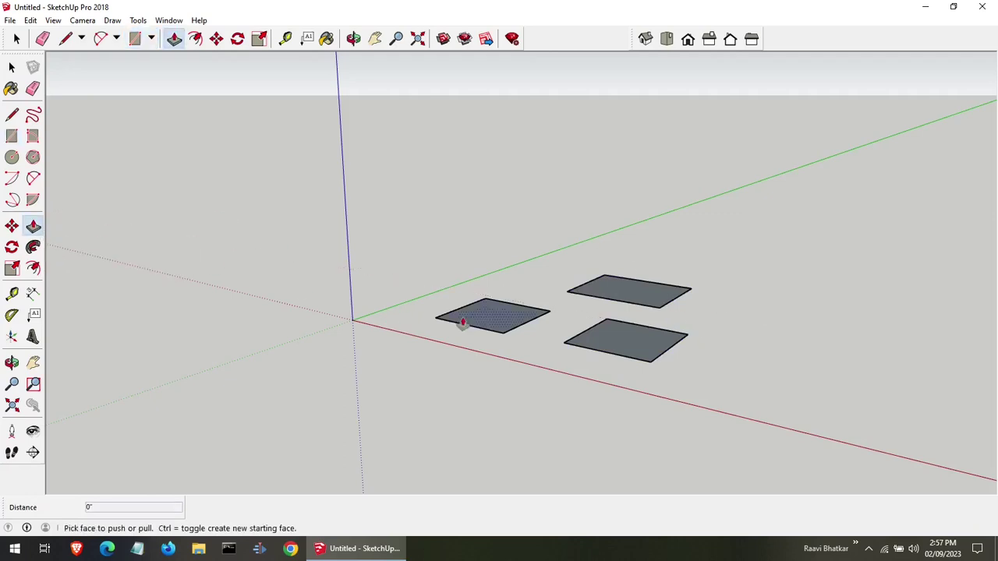
{"action": "left_click_drag", "start_coordinate": [509, 322], "coordinate": [531, 190]}
{"action": "left_click_drag", "start_coordinate": [621, 290], "coordinate": [626, 174]}
{"action": "scroll", "coordinate": [586, 358], "scroll_direction": "down", "scroll_amount": 4}
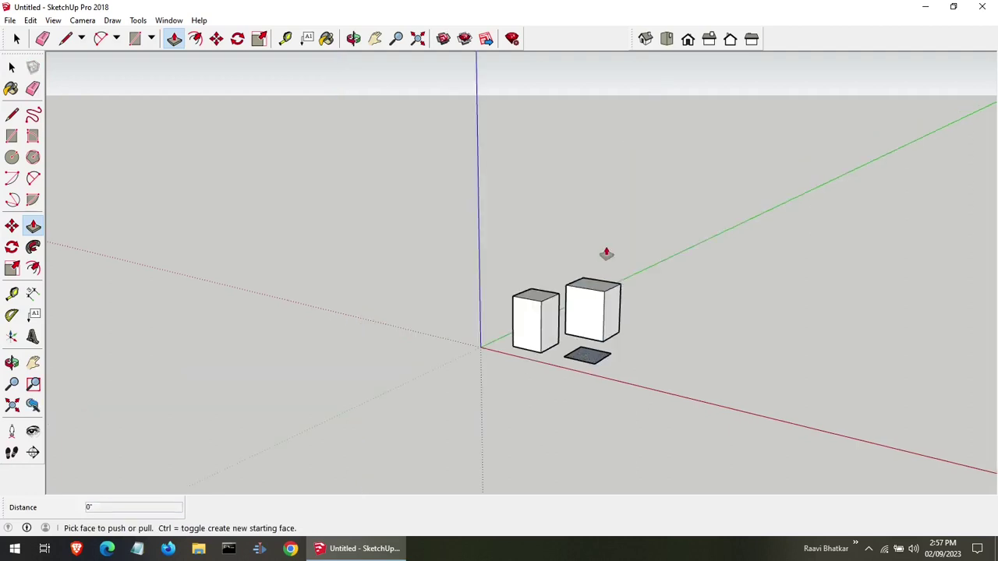
{"action": "left_click_drag", "start_coordinate": [587, 364], "coordinate": [648, 174]}
Set the tower height to 24' and paint the right box's front face red with Color A05.
{"action": "type", "text": "24'"}
{"action": "key", "text": "Return"}
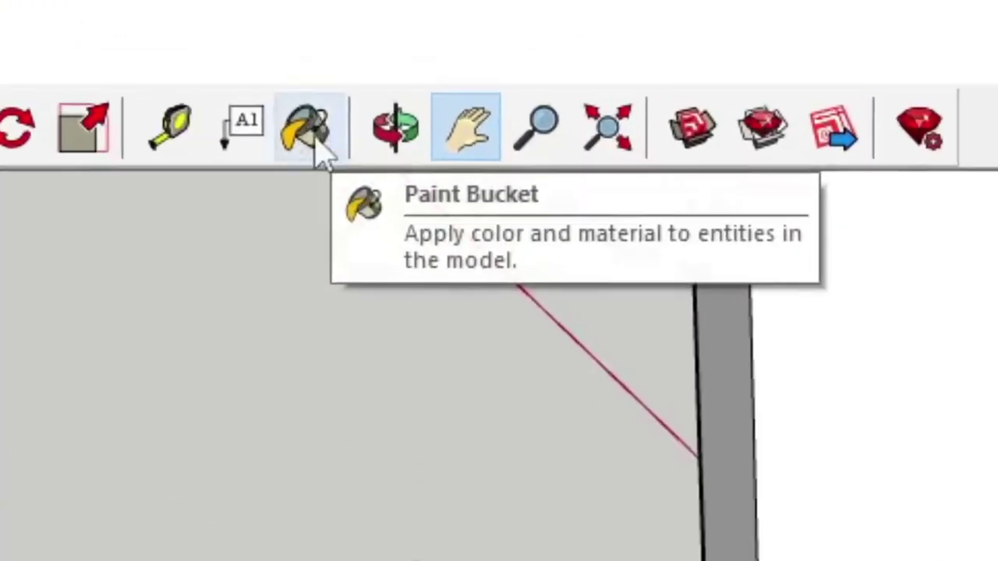
{"action": "left_click", "coordinate": [308, 133]}
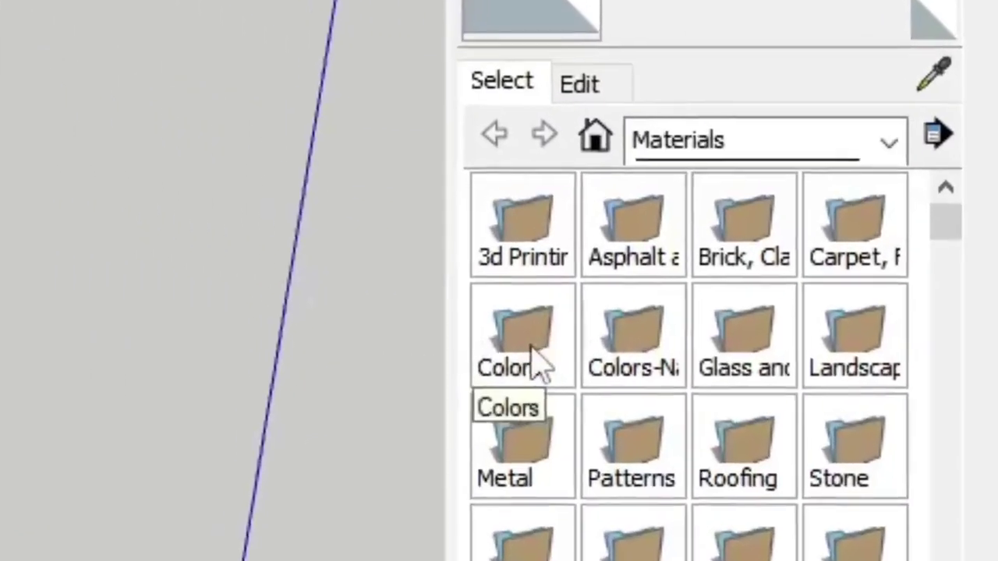
{"action": "left_click", "coordinate": [538, 365]}
{"action": "left_click", "coordinate": [556, 346]}
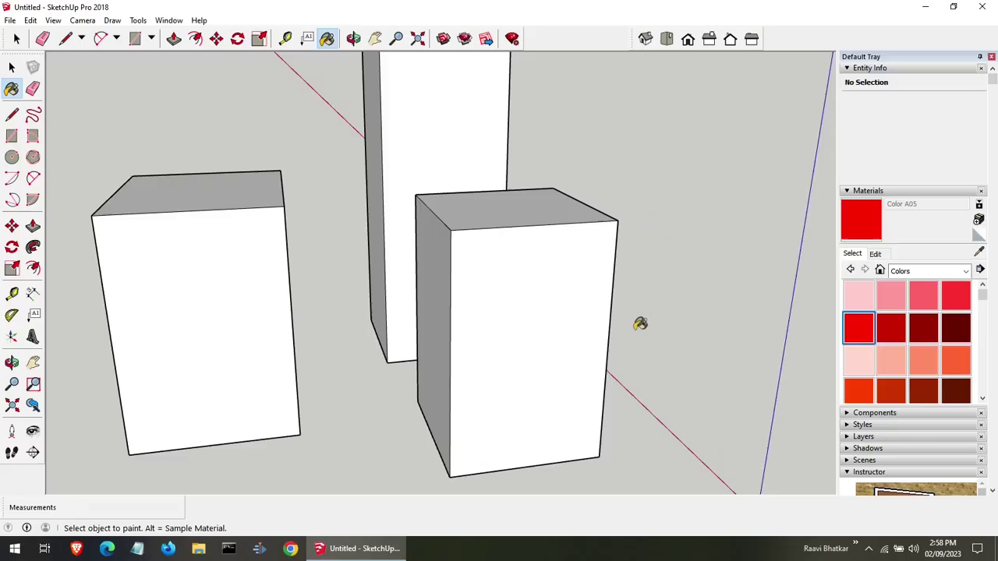
{"action": "left_click", "coordinate": [540, 323]}
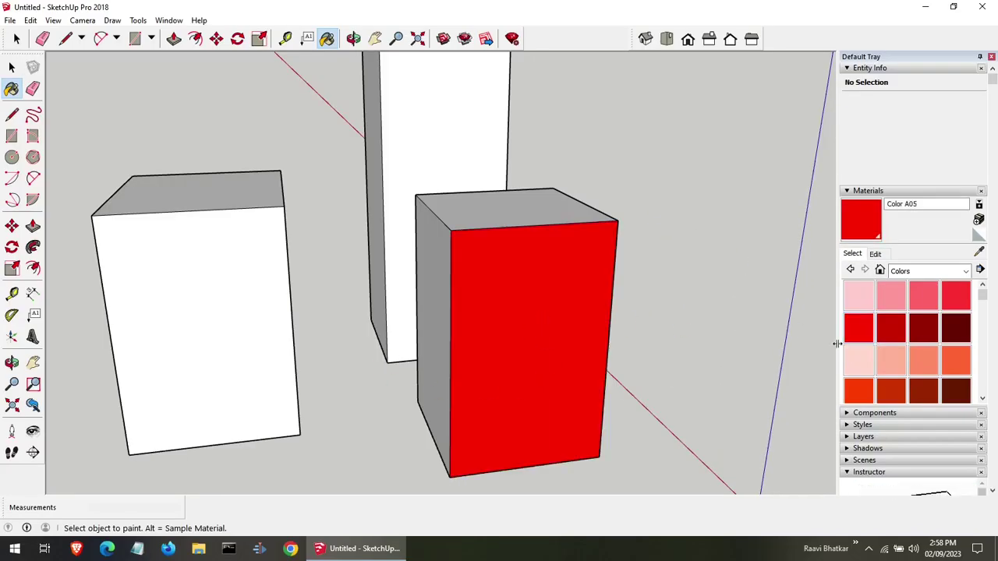
Paint the right box's side pink (B01) and top orange-red (B05), and the left box's front pink (K03).
{"action": "left_click", "coordinate": [858, 358]}
{"action": "left_click", "coordinate": [429, 296]}
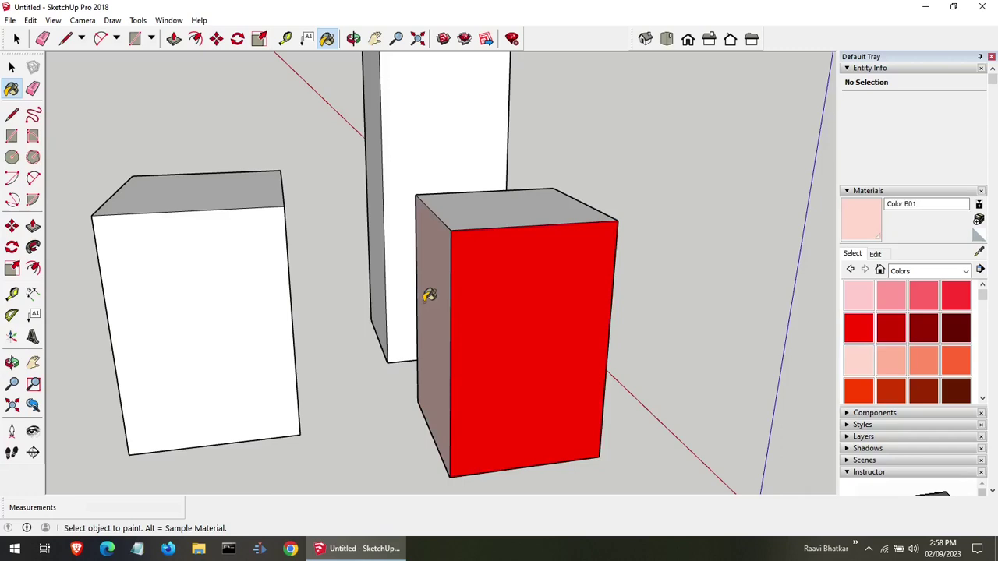
{"action": "left_click", "coordinate": [857, 390]}
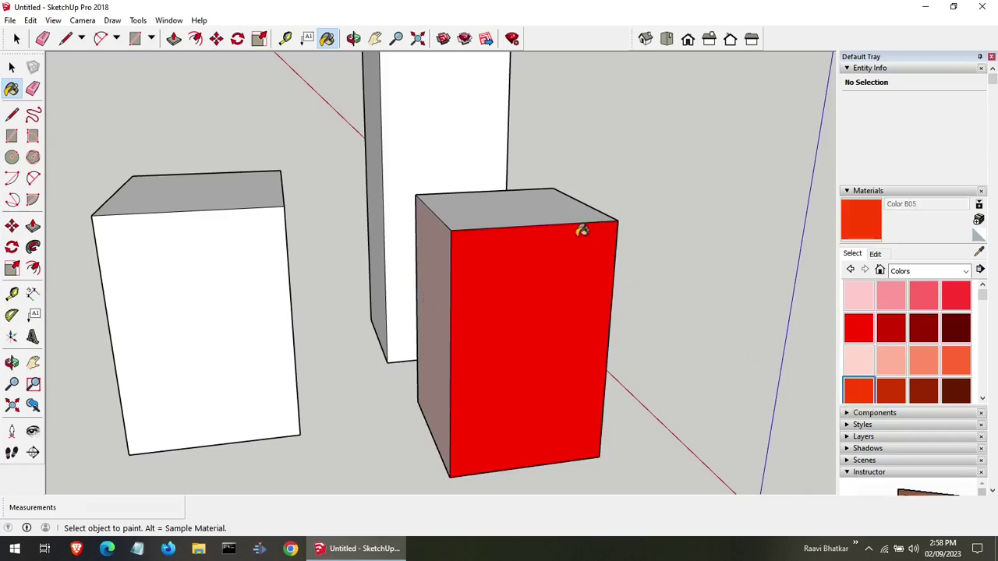
{"action": "left_click", "coordinate": [530, 207]}
{"action": "scroll", "coordinate": [931, 351], "scroll_direction": "down", "scroll_amount": 5}
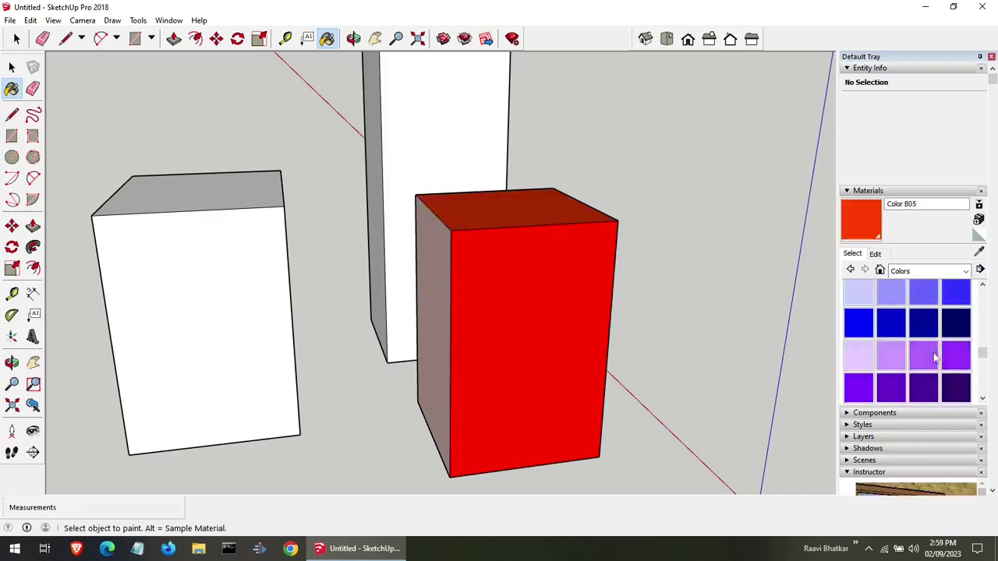
{"action": "left_click", "coordinate": [922, 349]}
{"action": "left_click", "coordinate": [199, 309]}
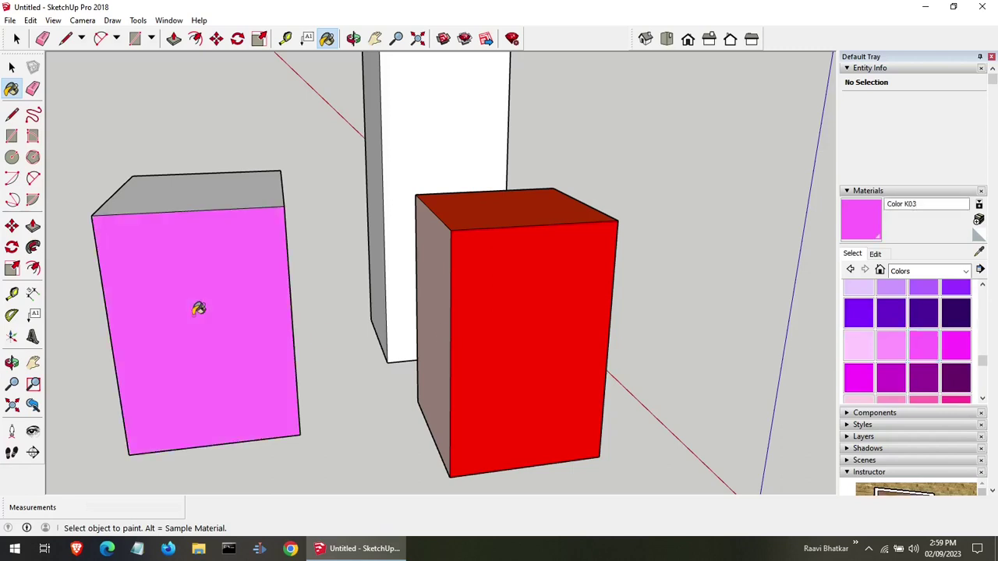
Paint the left box's top dark purple and the tall box's front and left side purple with Color K07.
{"action": "left_click", "coordinate": [889, 314]}
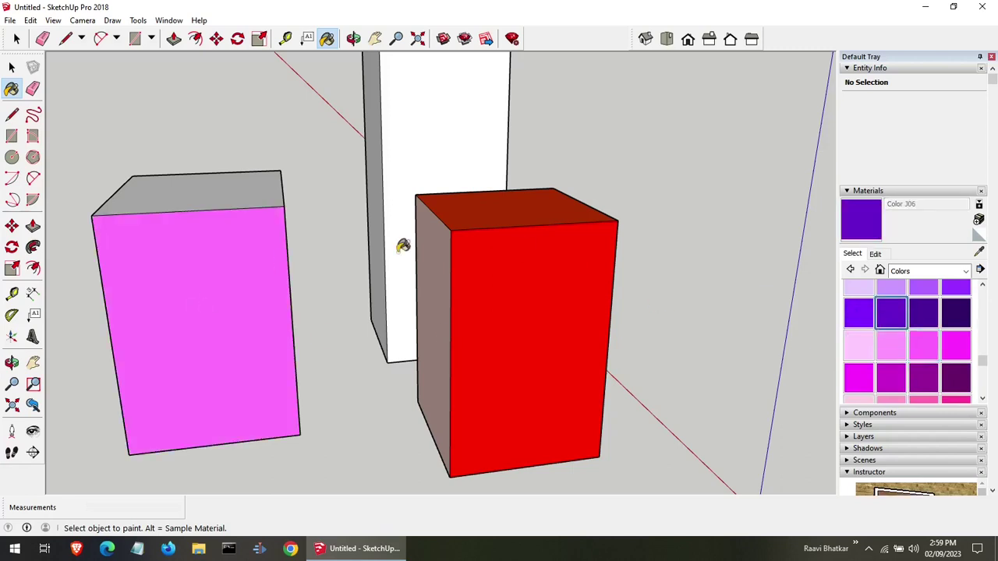
{"action": "left_click", "coordinate": [212, 174]}
{"action": "left_click", "coordinate": [926, 377]}
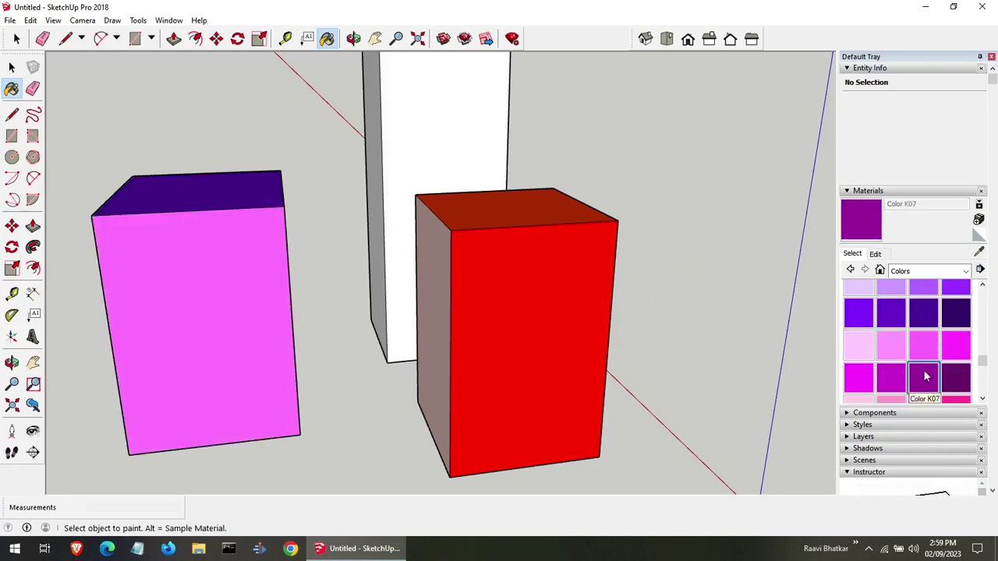
{"action": "left_click", "coordinate": [430, 159]}
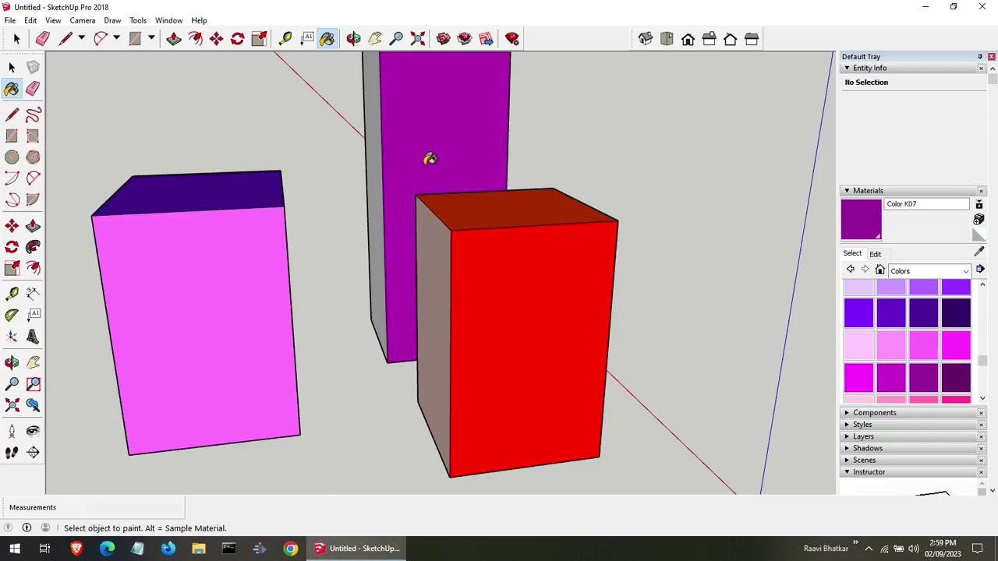
{"action": "left_click", "coordinate": [382, 166]}
Paint the red box's left side yellow with Color D04 and return to the Select tool.
{"action": "scroll", "coordinate": [951, 351], "scroll_direction": "up", "scroll_amount": 5}
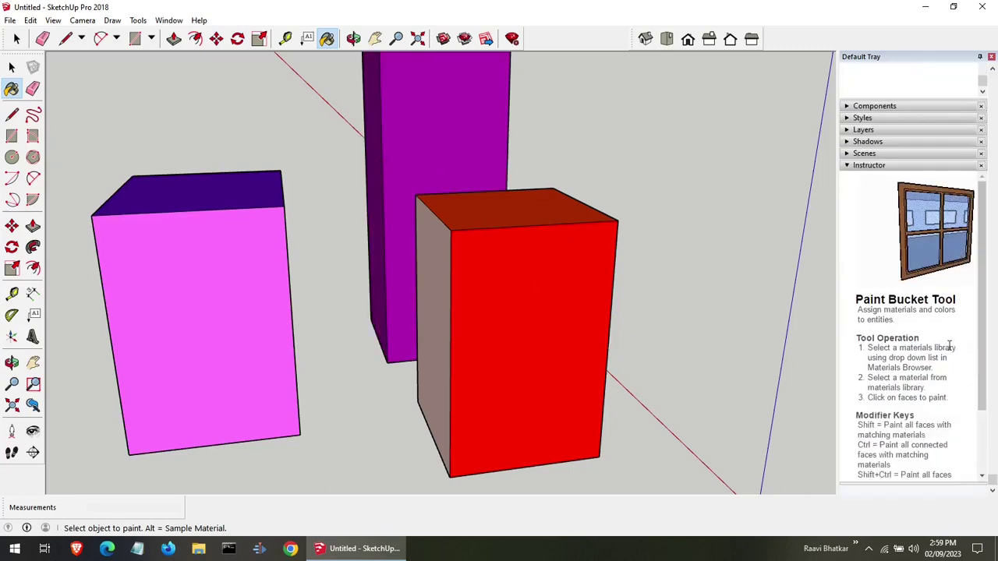
{"action": "left_click", "coordinate": [953, 377]}
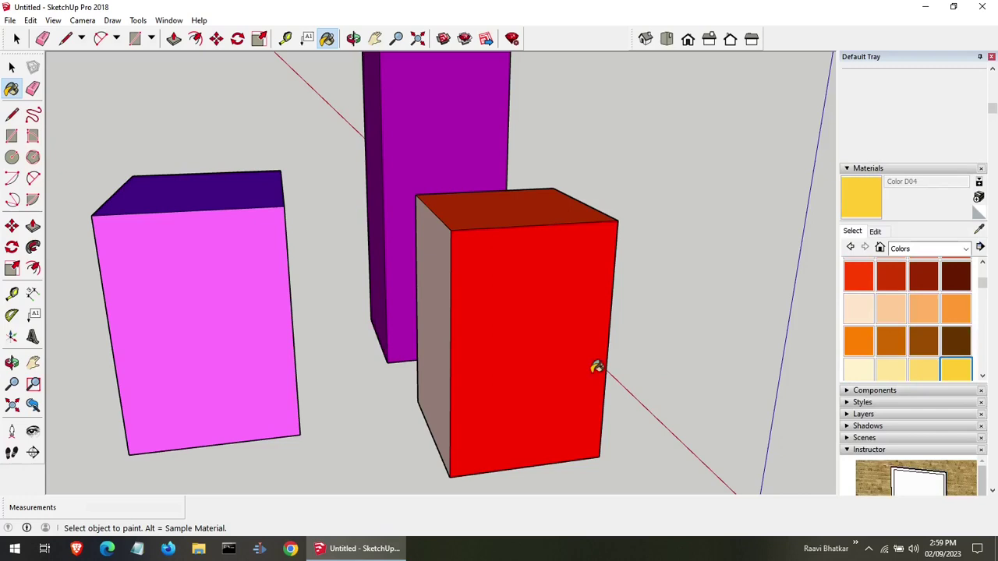
{"action": "left_click", "coordinate": [434, 313]}
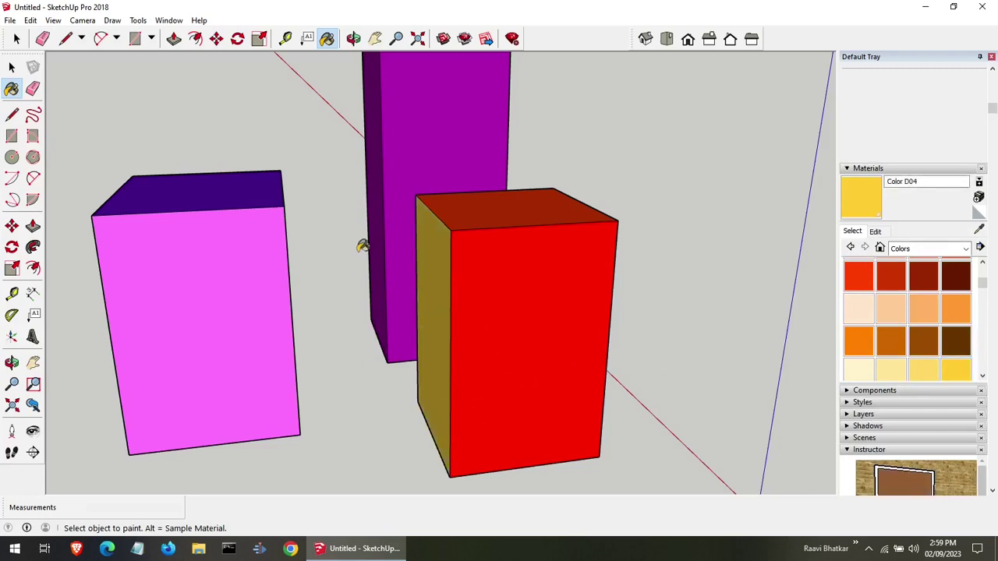
{"action": "left_click", "coordinate": [11, 68]}
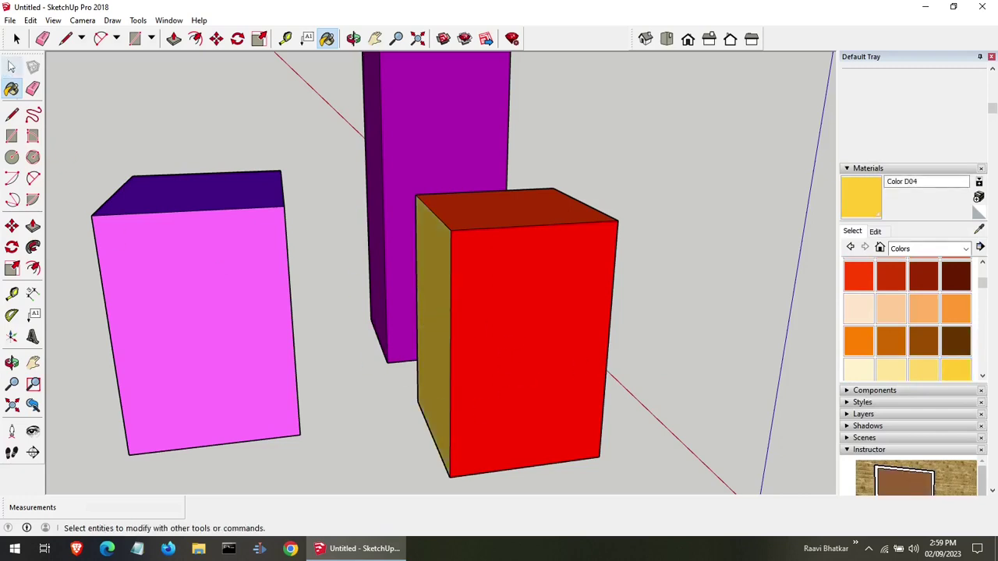
{"action": "left_click", "coordinate": [354, 39]}
Orbit to the back and paint the white faces blue (I04), pink (K03) and light green (G02).
{"action": "left_click_drag", "start_coordinate": [414, 234], "coordinate": [353, 333]}
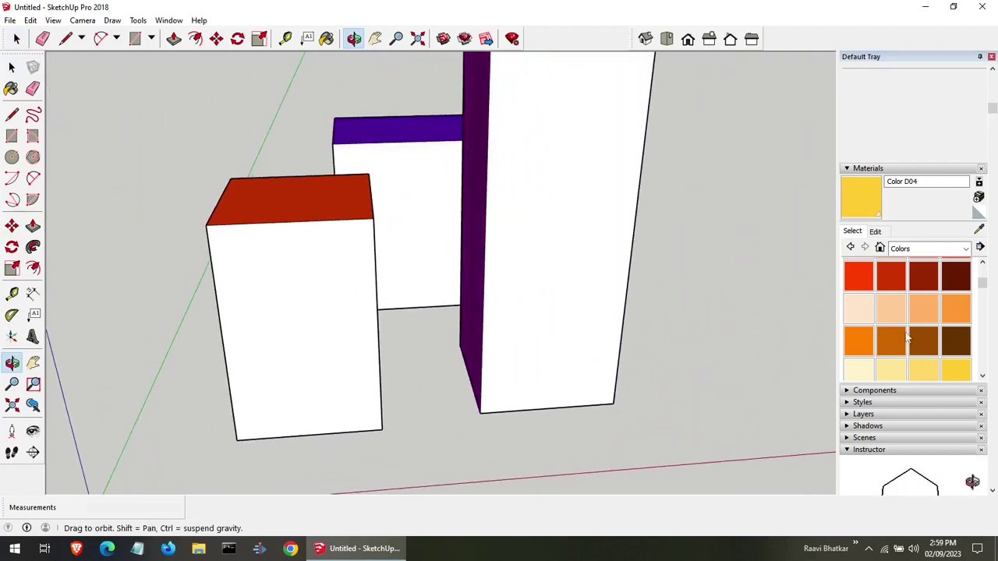
{"action": "scroll", "coordinate": [907, 337], "scroll_direction": "down", "scroll_amount": 6}
{"action": "left_click", "coordinate": [956, 322]}
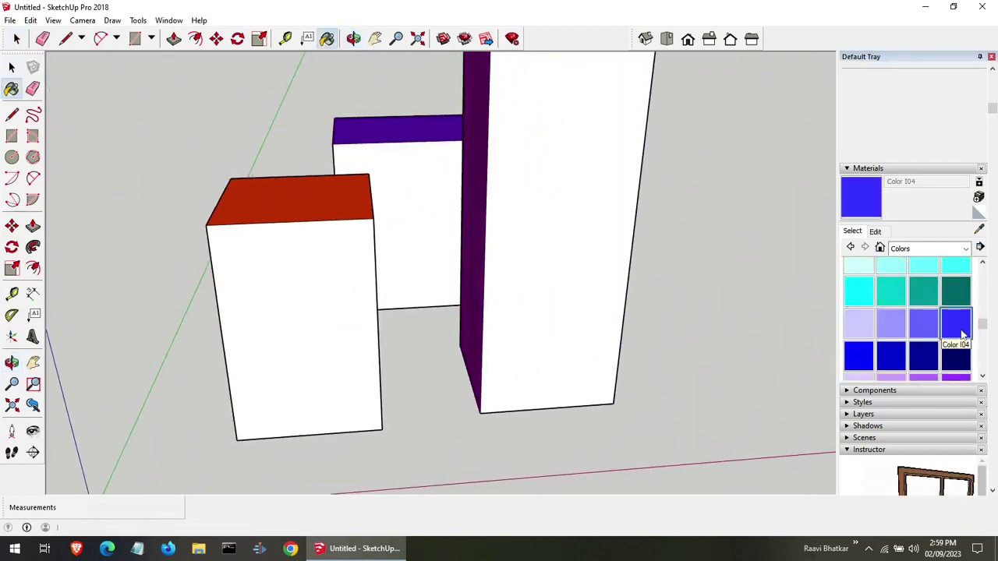
{"action": "left_click", "coordinate": [340, 310]}
{"action": "scroll", "coordinate": [916, 352], "scroll_direction": "down", "scroll_amount": 6}
{"action": "scroll", "coordinate": [916, 353], "scroll_direction": "up", "scroll_amount": 4}
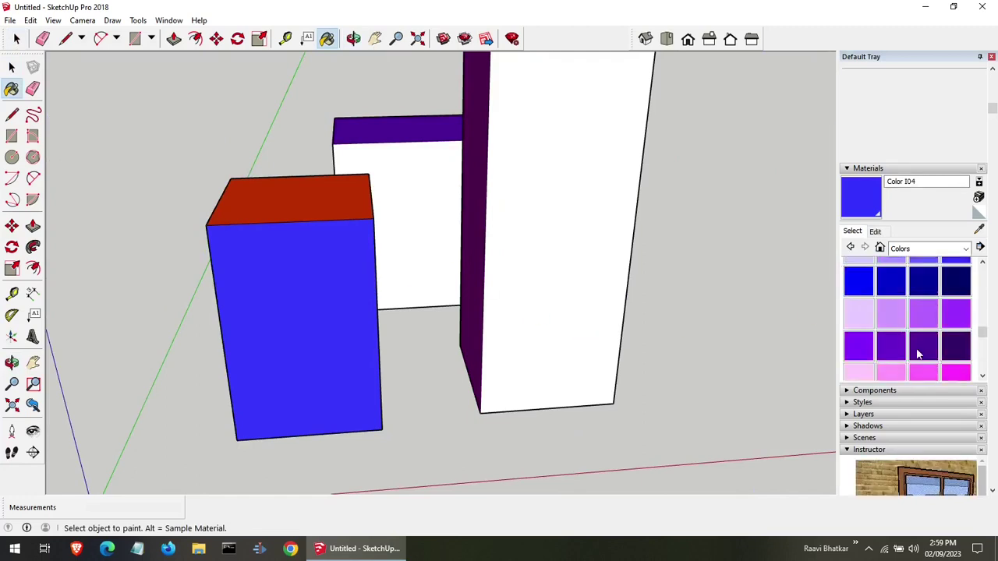
{"action": "left_click", "coordinate": [925, 374]}
{"action": "left_click", "coordinate": [592, 292]}
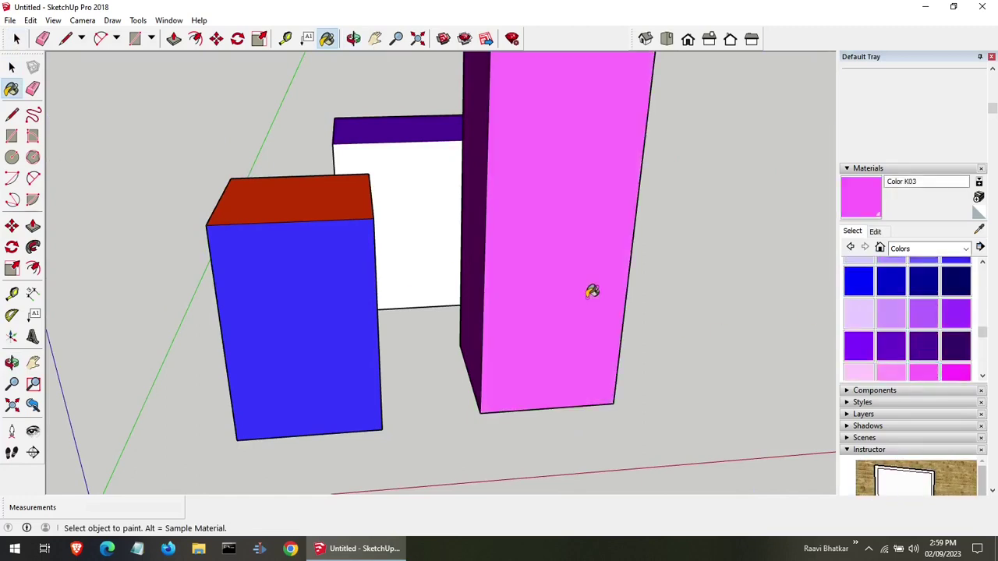
{"action": "scroll", "coordinate": [872, 351], "scroll_direction": "down", "scroll_amount": 5}
{"action": "scroll", "coordinate": [901, 311], "scroll_direction": "up", "scroll_amount": 10}
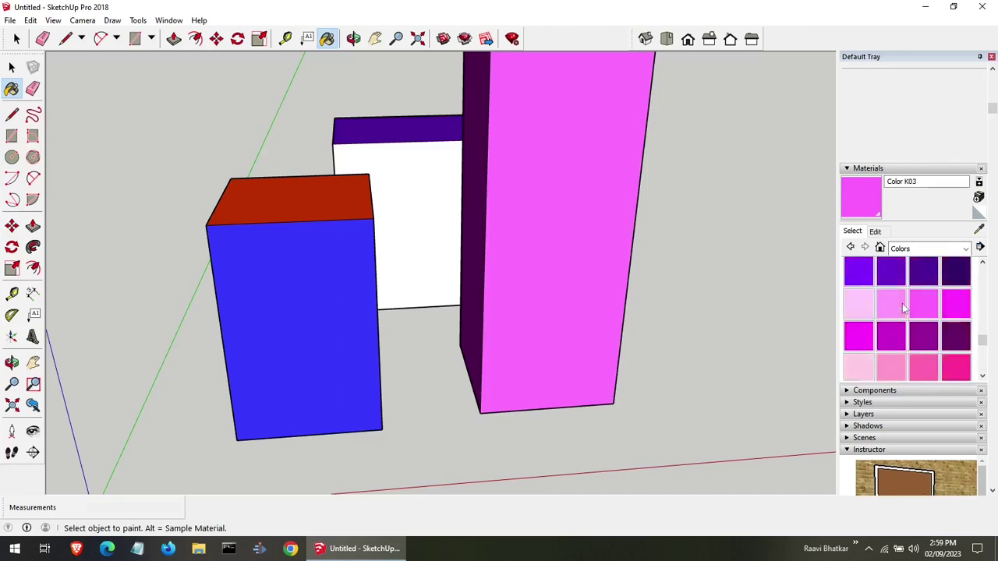
{"action": "scroll", "coordinate": [902, 309], "scroll_direction": "down", "scroll_amount": 2}
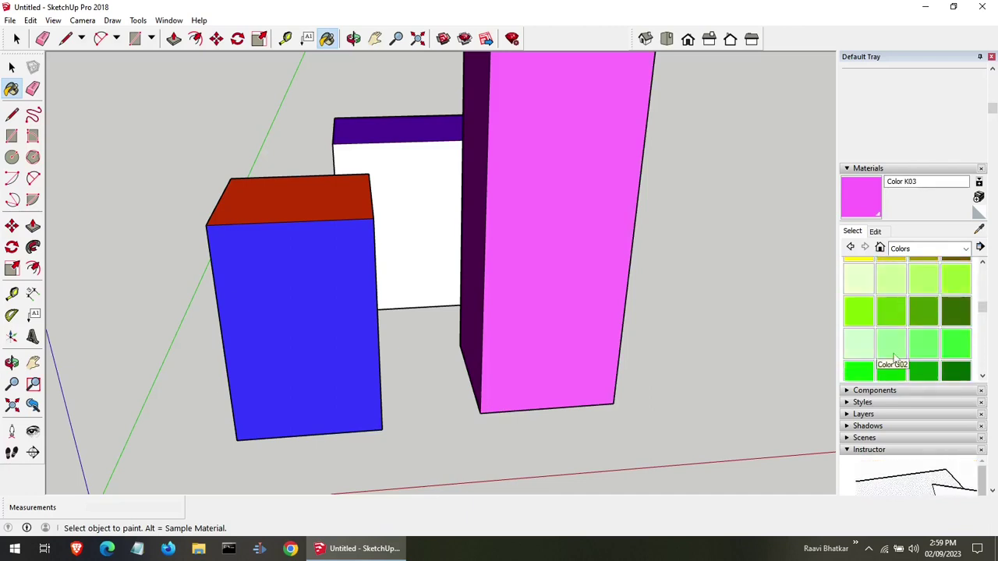
{"action": "left_click", "coordinate": [894, 353]}
{"action": "left_click", "coordinate": [397, 188]}
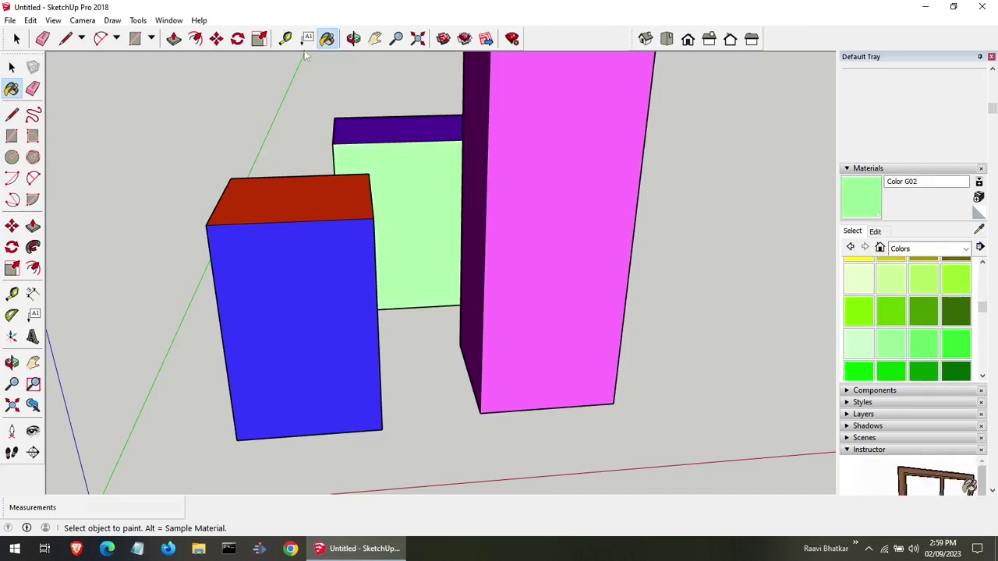
Orbit to the other side and paint the tall box's white side salmon with Color B03.
{"action": "left_click", "coordinate": [354, 39]}
{"action": "left_click_drag", "start_coordinate": [452, 265], "coordinate": [696, 283]}
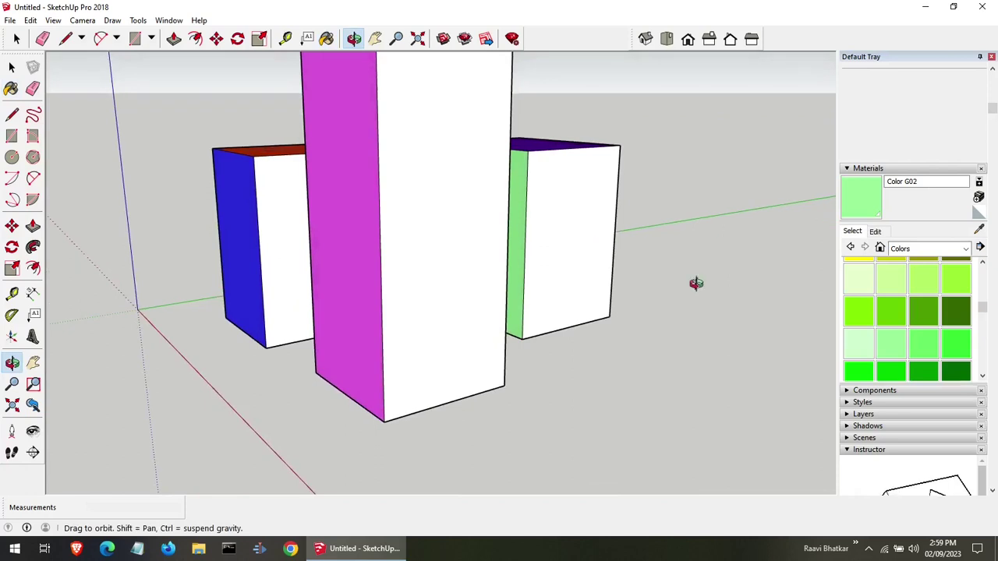
{"action": "scroll", "coordinate": [923, 291], "scroll_direction": "up", "scroll_amount": 5}
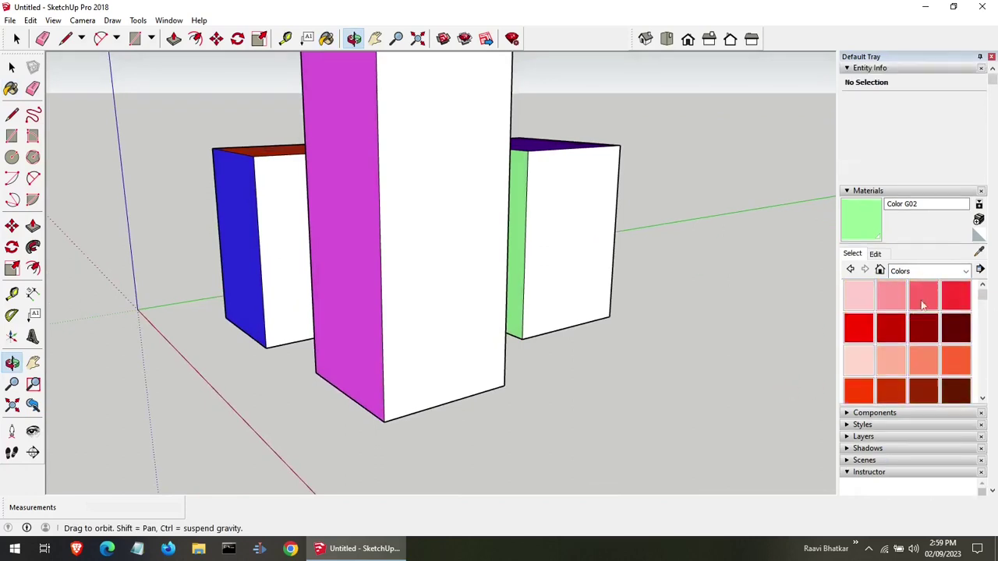
{"action": "left_click", "coordinate": [924, 359]}
{"action": "right_click", "coordinate": [477, 289]}
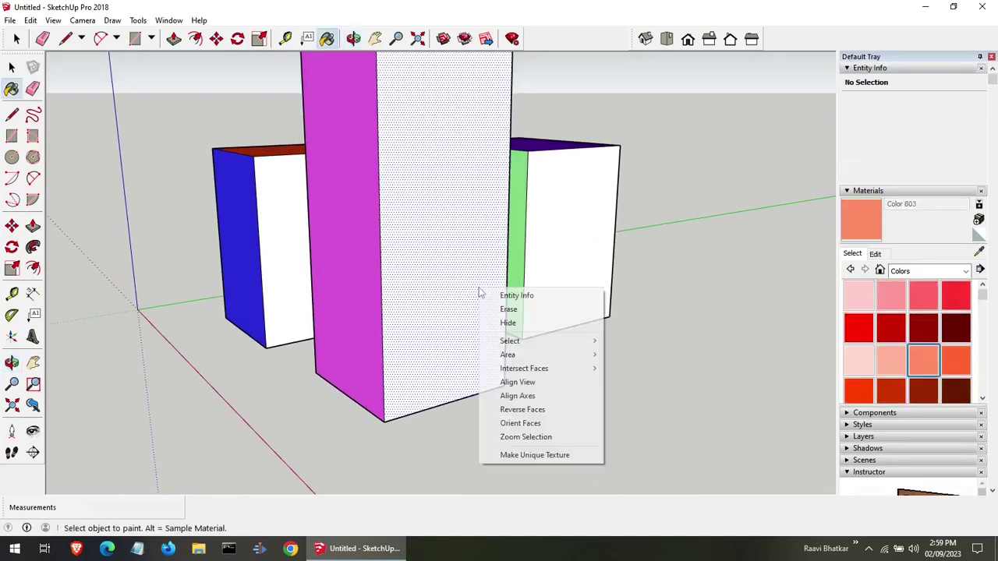
{"action": "left_click", "coordinate": [444, 246]}
{"action": "left_click", "coordinate": [449, 235]}
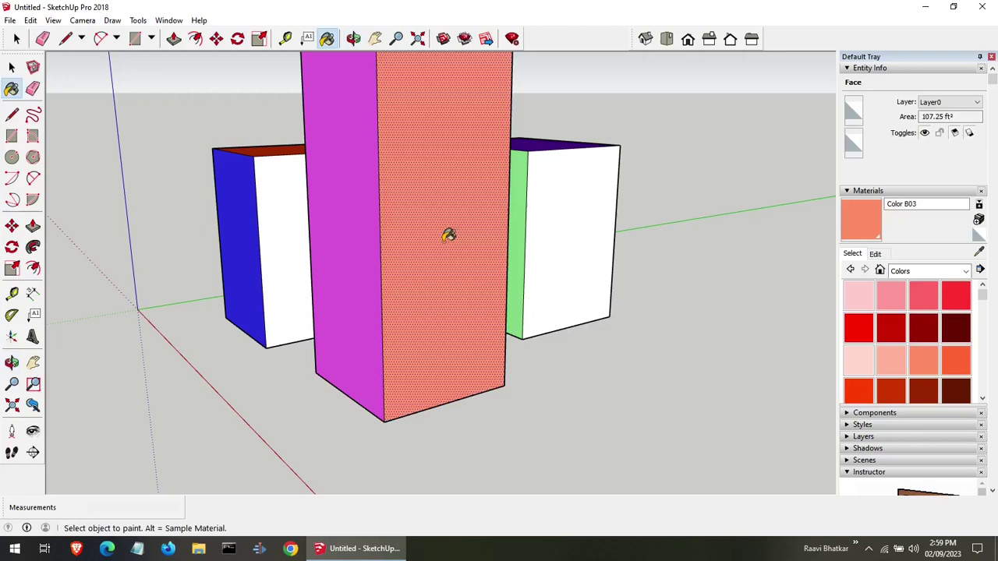
Paint the right box's white front cyan with Color H06 and pick light grey Color M02.
{"action": "scroll", "coordinate": [894, 346], "scroll_direction": "down", "scroll_amount": 5}
{"action": "left_click", "coordinate": [892, 334]}
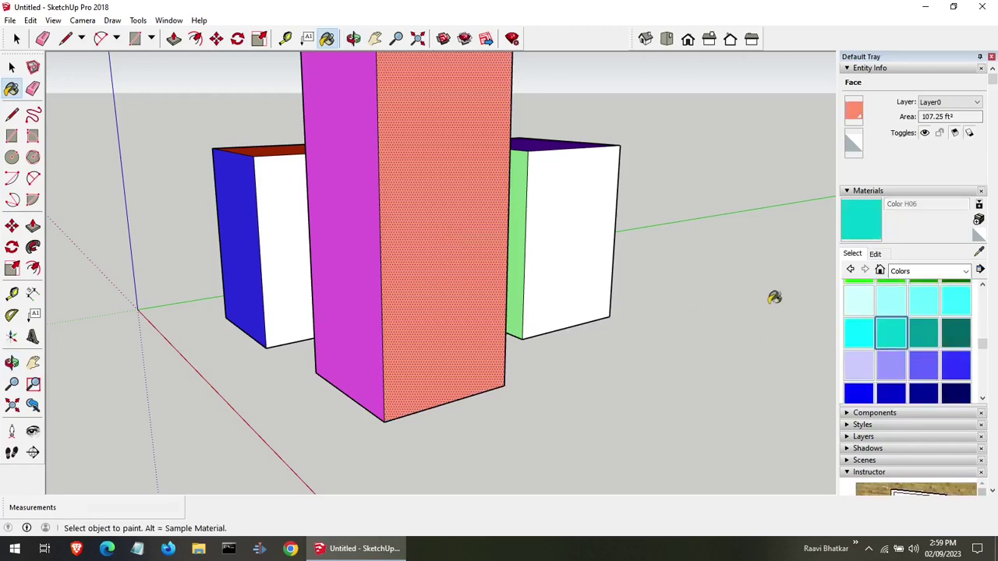
{"action": "left_click", "coordinate": [607, 208]}
{"action": "scroll", "coordinate": [879, 374], "scroll_direction": "down", "scroll_amount": 3}
{"action": "scroll", "coordinate": [876, 370], "scroll_direction": "up", "scroll_amount": 2}
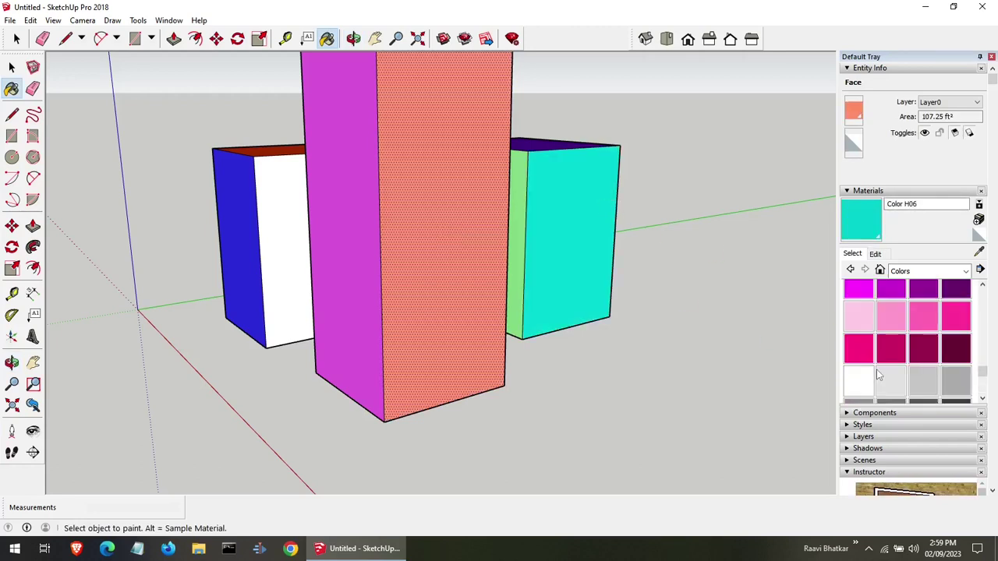
{"action": "scroll", "coordinate": [877, 370], "scroll_direction": "down", "scroll_amount": 2}
{"action": "left_click", "coordinate": [923, 303]}
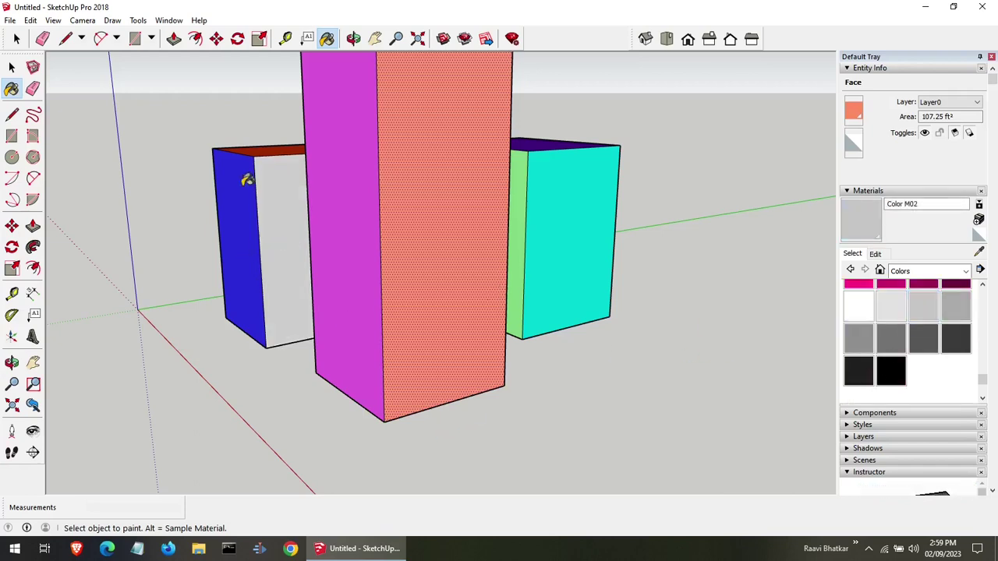
Orbit around and paint the front box's last white face bright green with Color G05.
{"action": "scroll", "coordinate": [299, 296], "scroll_direction": "down", "scroll_amount": 2}
{"action": "left_click", "coordinate": [299, 296]}
{"action": "scroll", "coordinate": [414, 403], "scroll_direction": "down", "scroll_amount": 4}
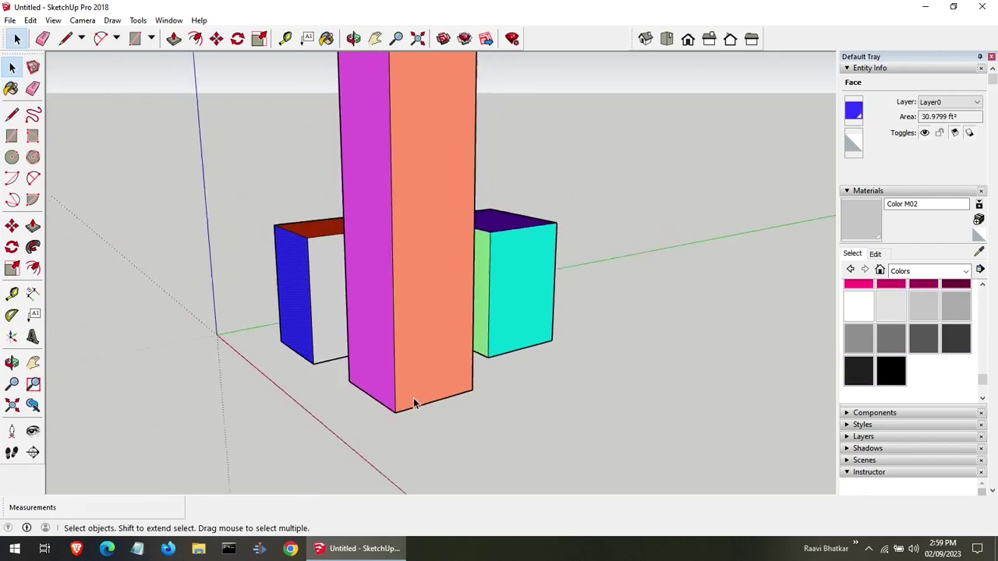
{"action": "scroll", "coordinate": [363, 216], "scroll_direction": "up", "scroll_amount": 2}
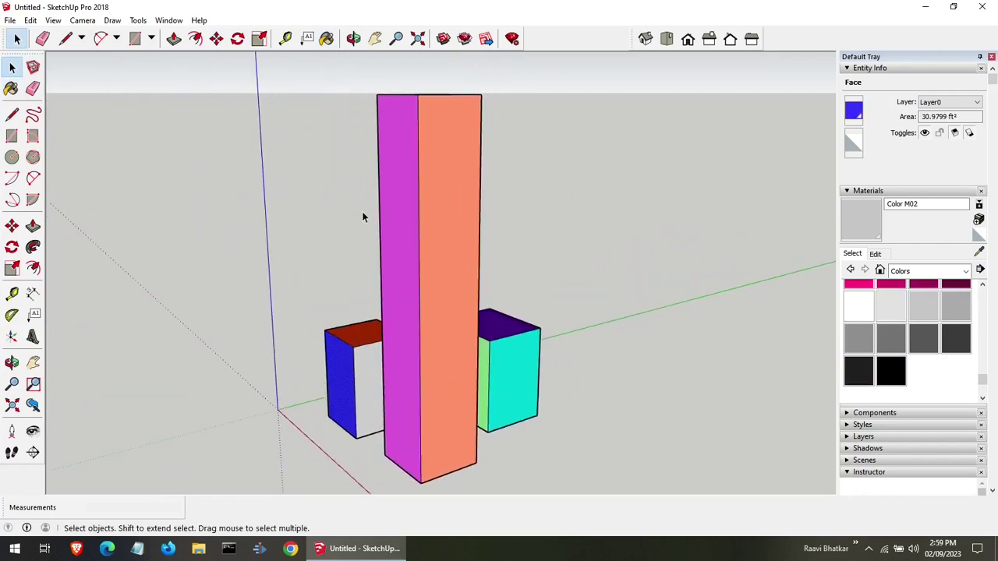
{"action": "left_click_drag", "start_coordinate": [433, 137], "coordinate": [775, 328]}
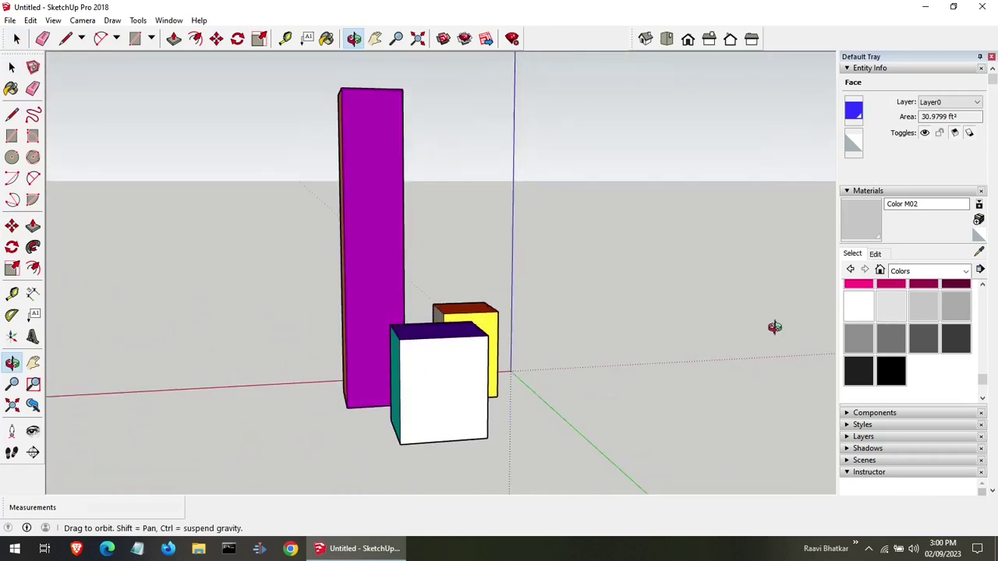
{"action": "scroll", "coordinate": [901, 322], "scroll_direction": "up", "scroll_amount": 6}
{"action": "left_click", "coordinate": [858, 323]}
{"action": "left_click", "coordinate": [440, 390]}
Save the model as Untitled.skp from the File menu.
{"action": "left_click", "coordinate": [10, 20]}
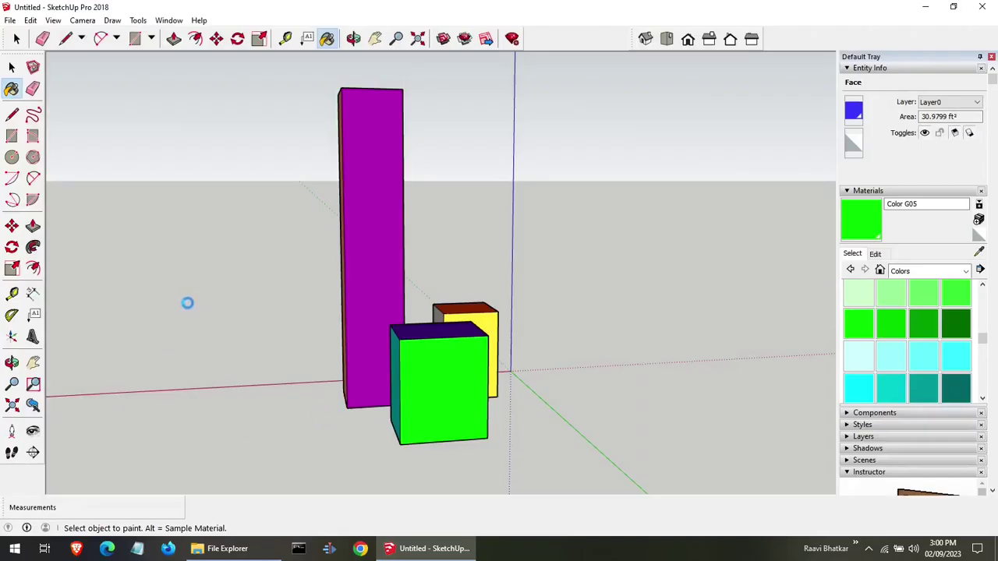
{"action": "left_click", "coordinate": [10, 21]}
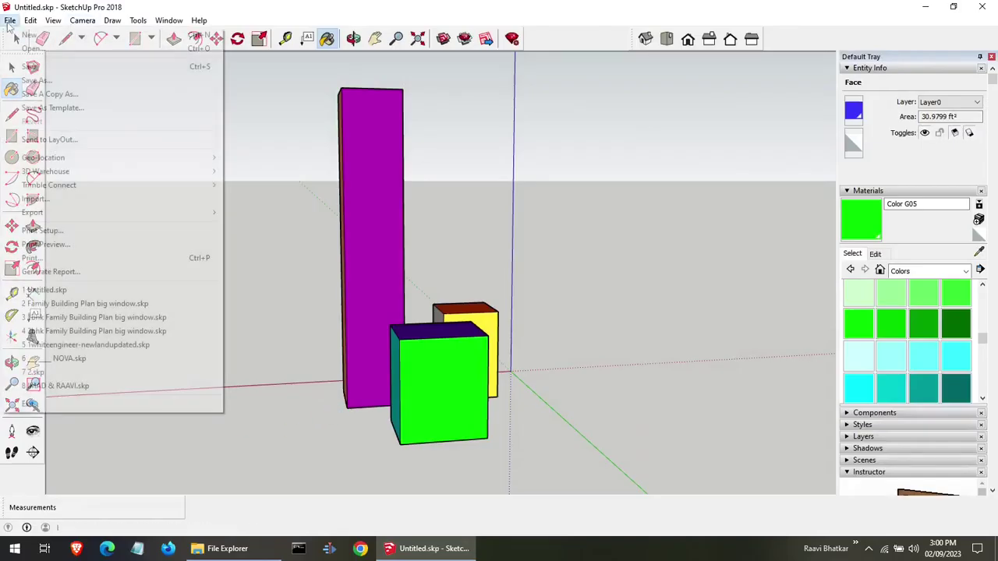
{"action": "left_click", "coordinate": [99, 66]}
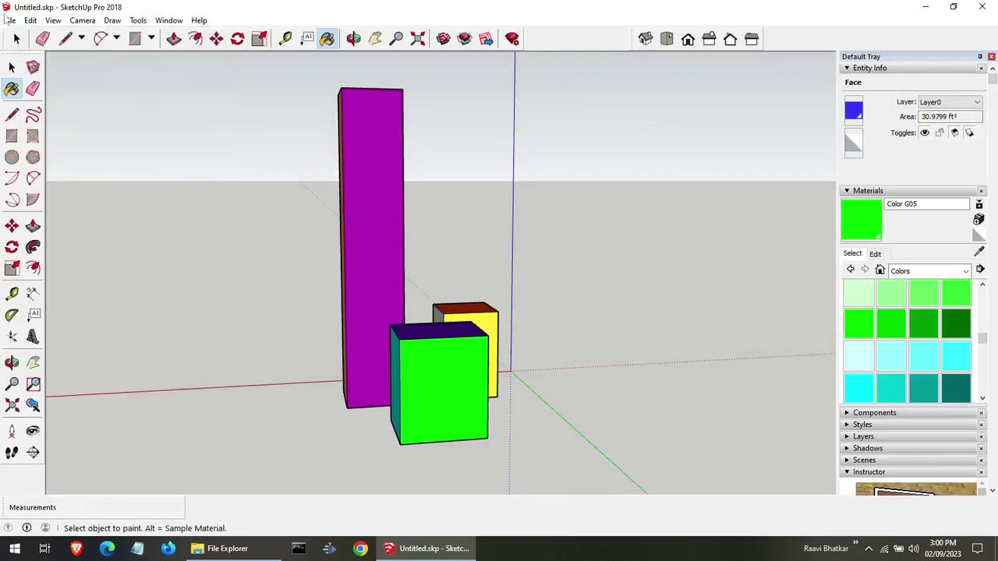
{"action": "left_click", "coordinate": [10, 20]}
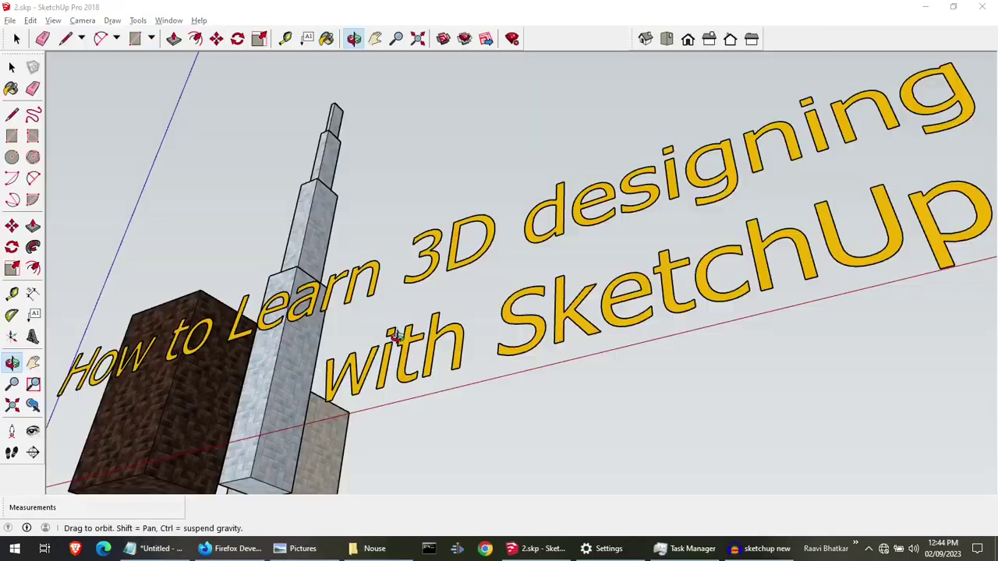
{"action": "scroll", "coordinate": [425, 337], "scroll_direction": "up", "scroll_amount": 3}
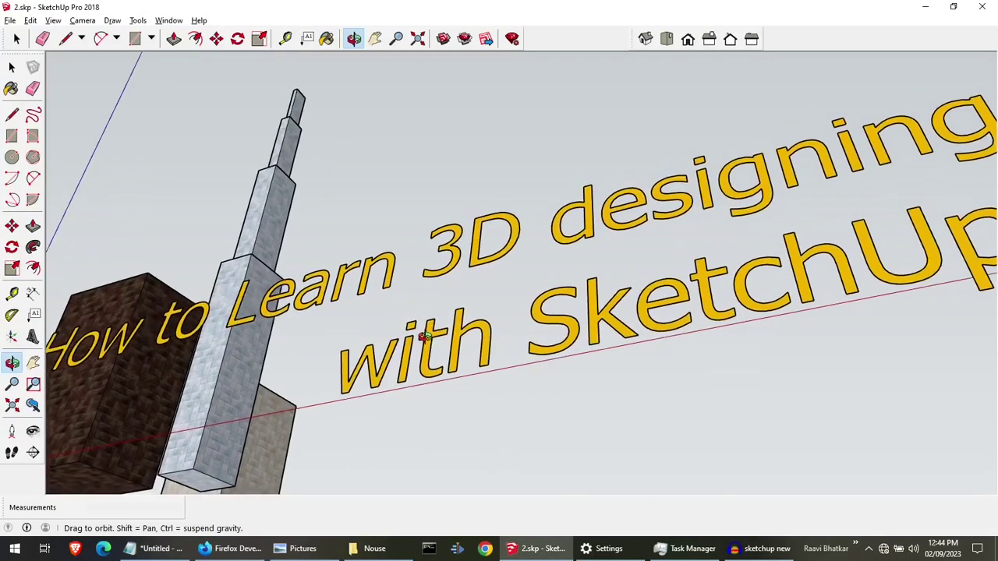
{"action": "mouse_move", "coordinate": [425, 337]}
{"action": "left_mouse_down"}
{"action": "mouse_move", "coordinate": [668, 370]}
{"action": "mouse_move", "coordinate": [636, 243]}
{"action": "left_mouse_up"}
{"action": "scroll", "coordinate": [670, 368], "scroll_direction": "down", "scroll_amount": 8}
{"action": "scroll", "coordinate": [635, 243], "scroll_direction": "up", "scroll_amount": 6}
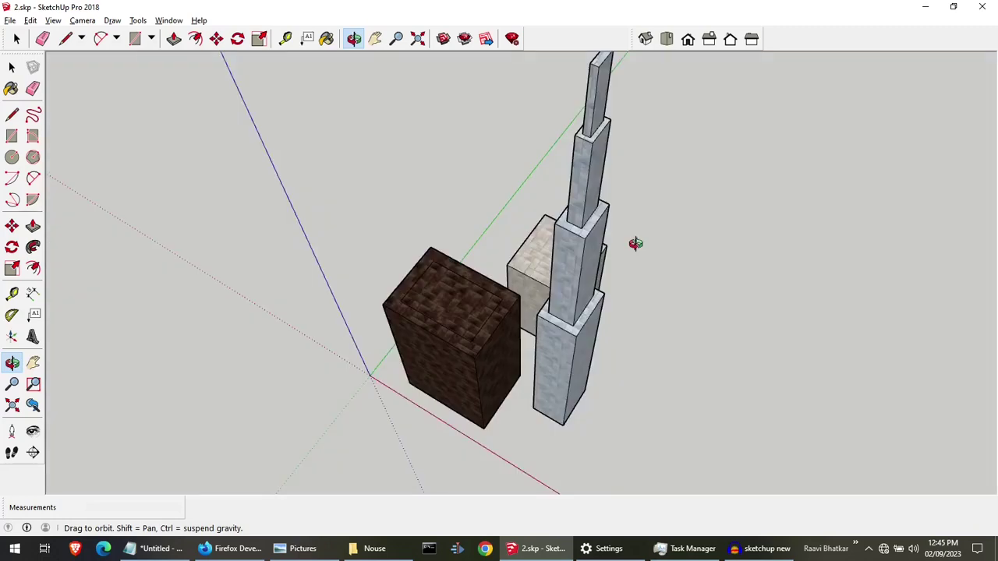
{"action": "scroll", "coordinate": [587, 383], "scroll_direction": "down", "scroll_amount": 5}
{"action": "scroll", "coordinate": [556, 248], "scroll_direction": "up", "scroll_amount": 5}
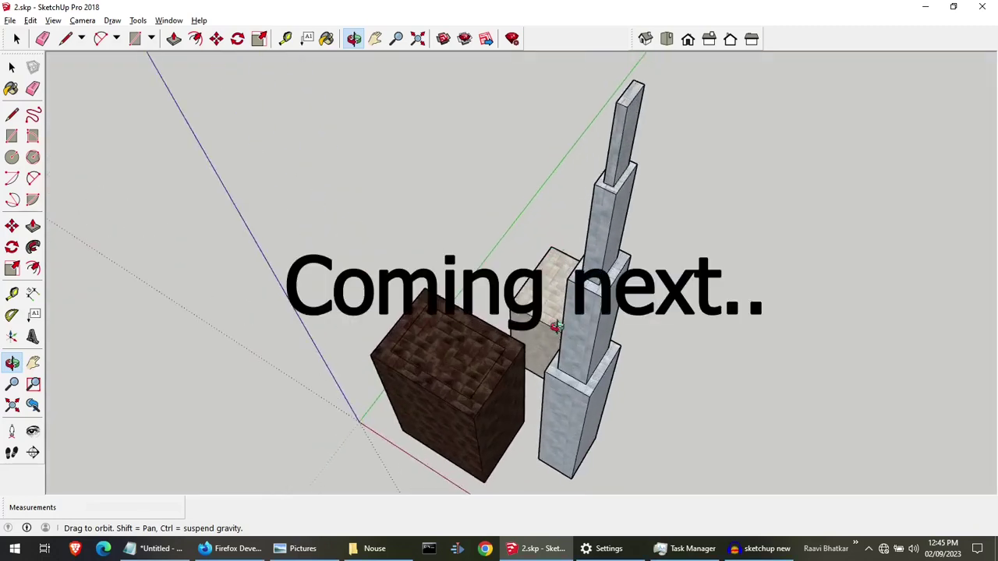
{"action": "left_click_drag", "start_coordinate": [556, 325], "coordinate": [219, 555]}
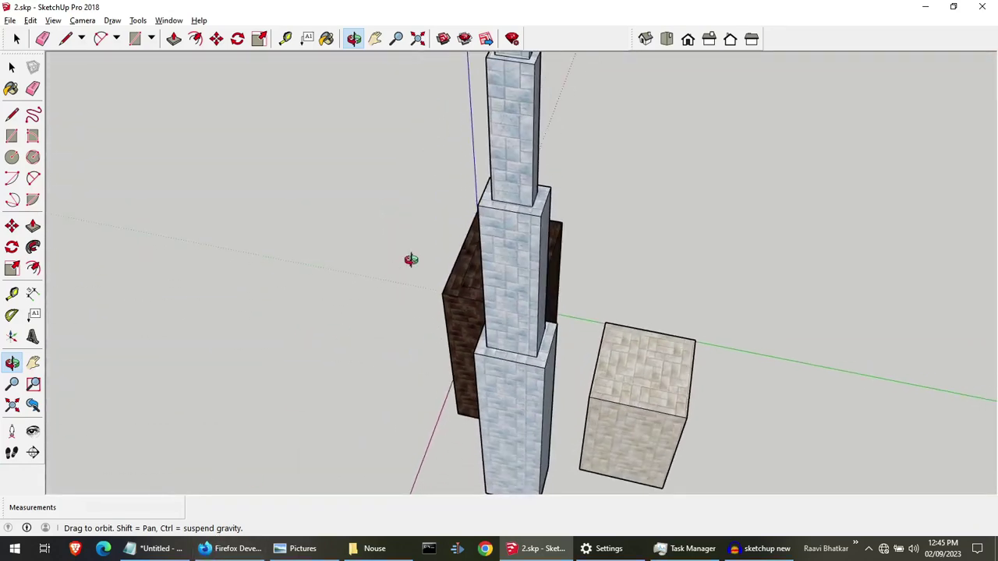